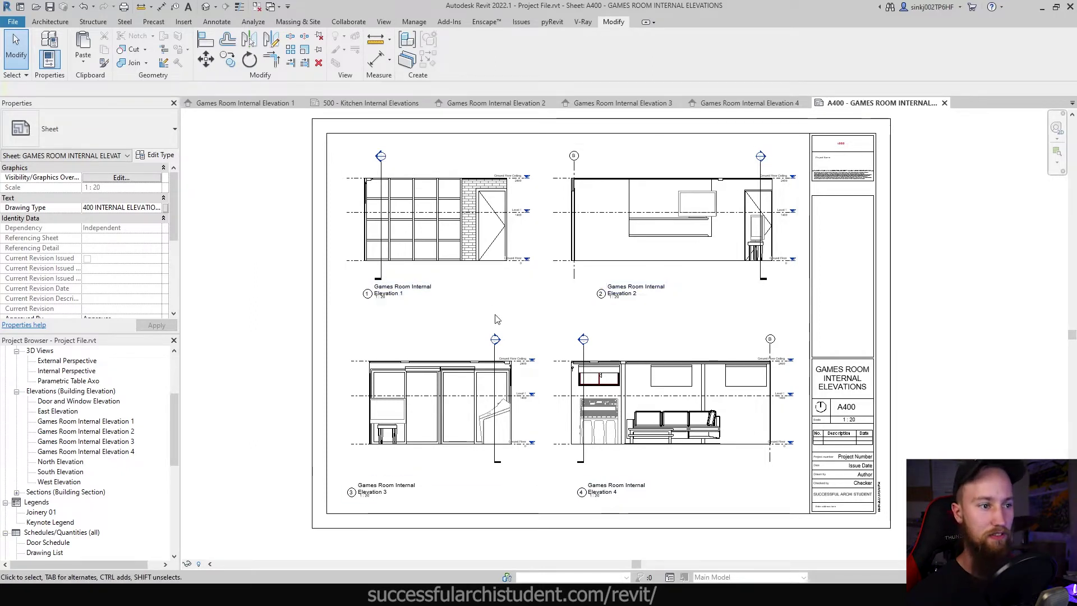
{"action": "double_click", "coordinate": [421, 243]}
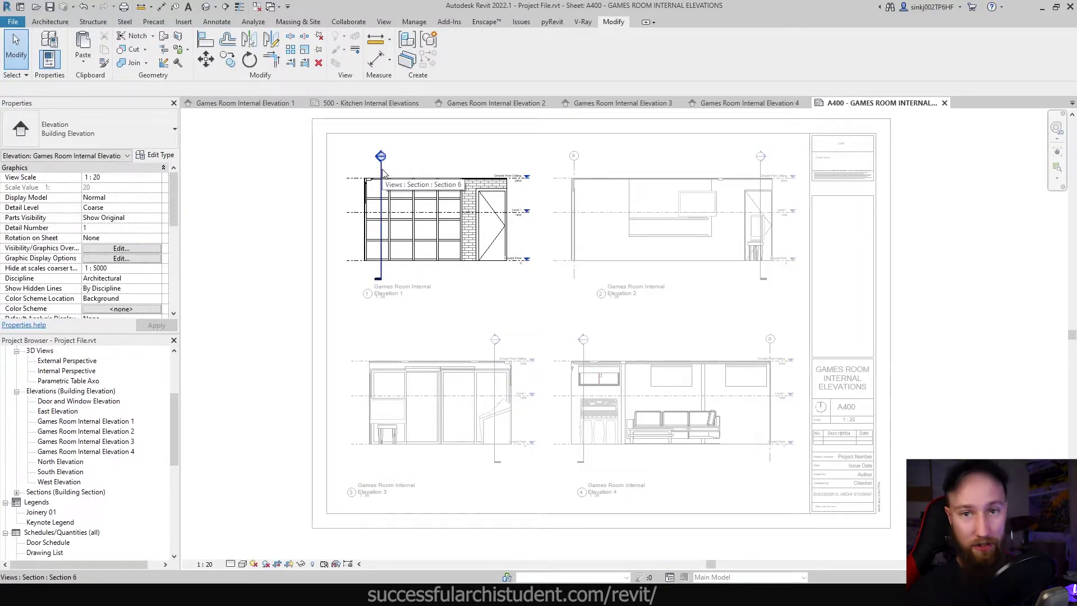
{"action": "double_click", "coordinate": [267, 298]}
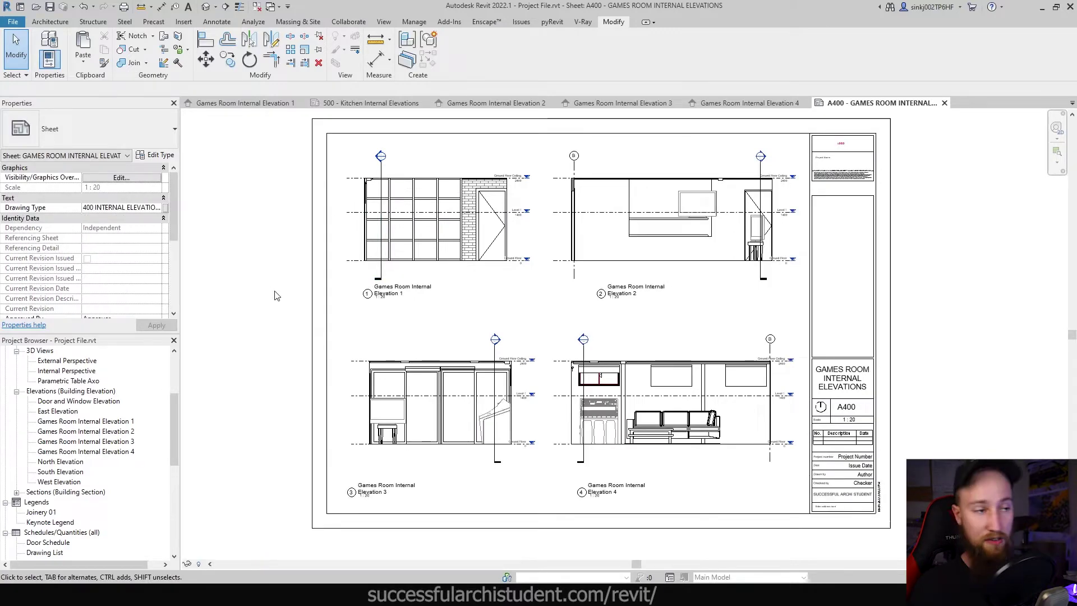
{"action": "left_click", "coordinate": [355, 258]}
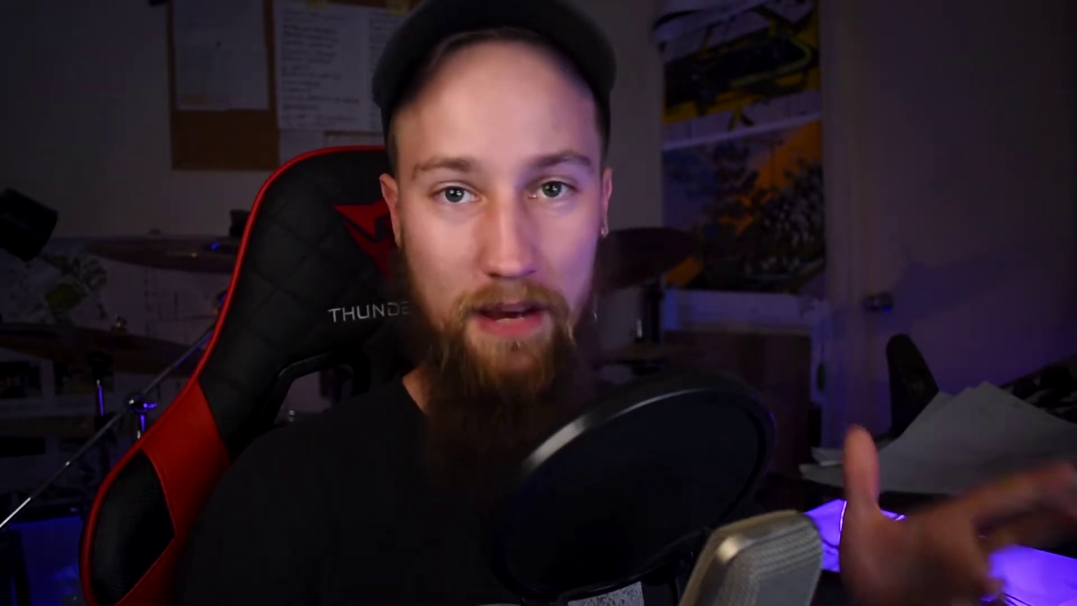
Step: Assign the Architectural Elevation view template to the Games Room Internal Elevation 1 viewport on sheet A400
{"action": "left_click", "coordinate": [446, 249]}
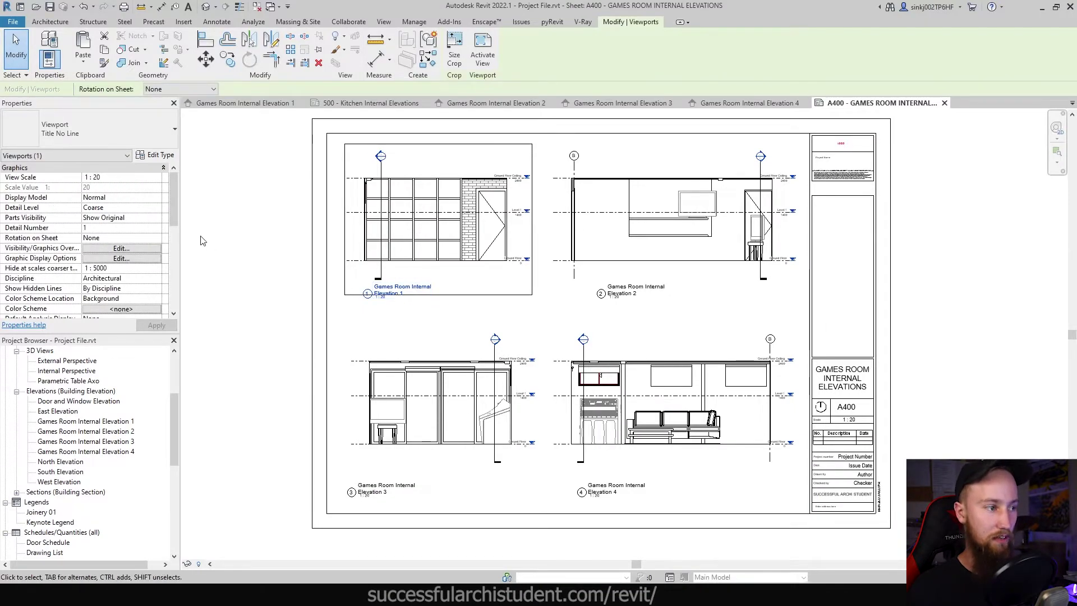
{"action": "left_click_drag", "start_coordinate": [177, 200], "coordinate": [170, 264]}
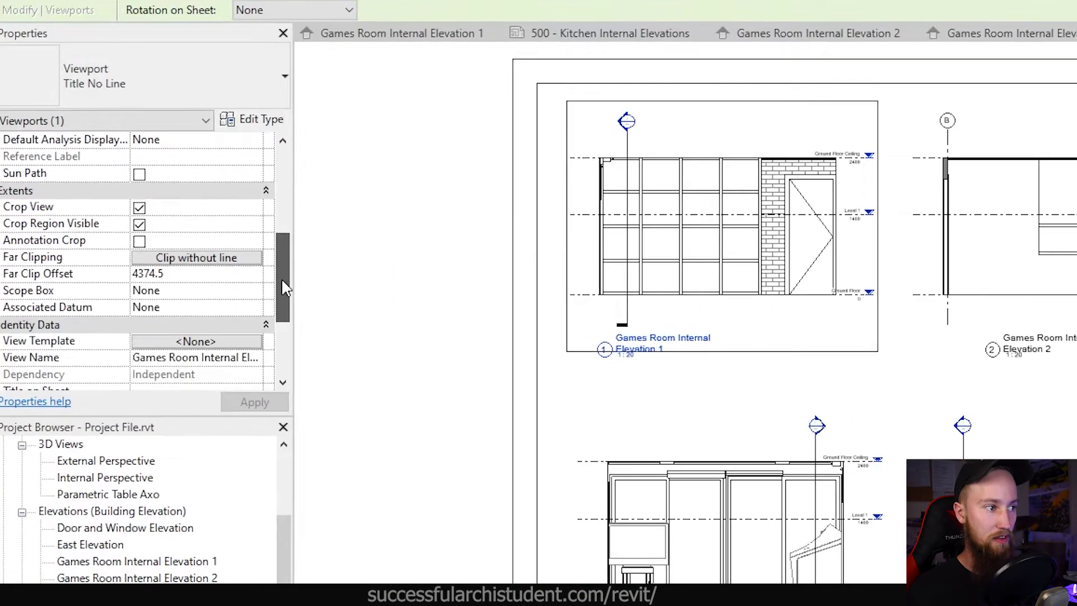
{"action": "left_click_drag", "start_coordinate": [282, 311], "coordinate": [282, 320]}
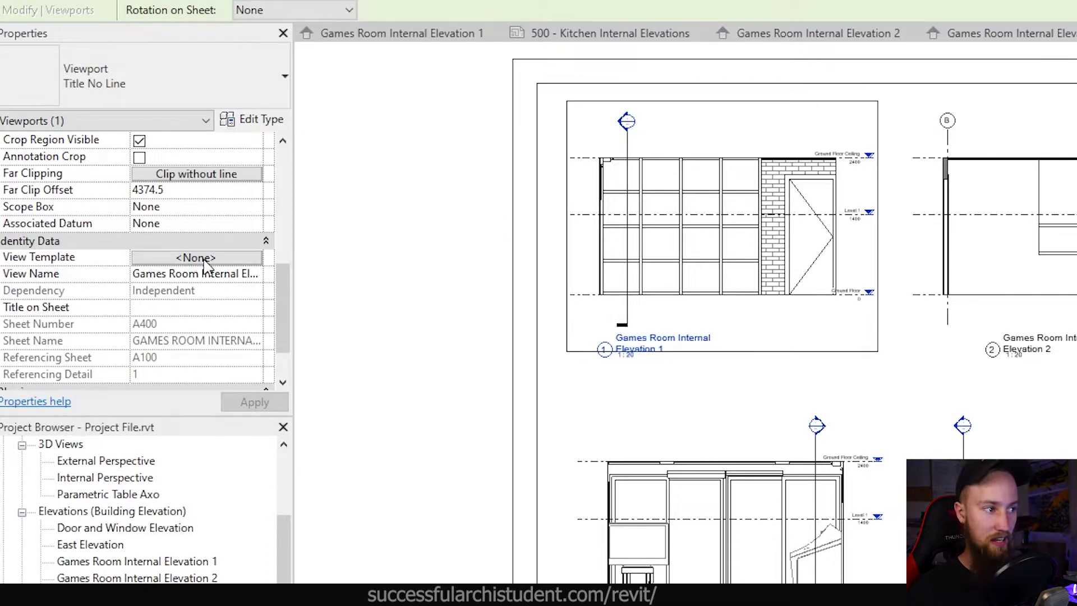
{"action": "left_click", "coordinate": [203, 259]}
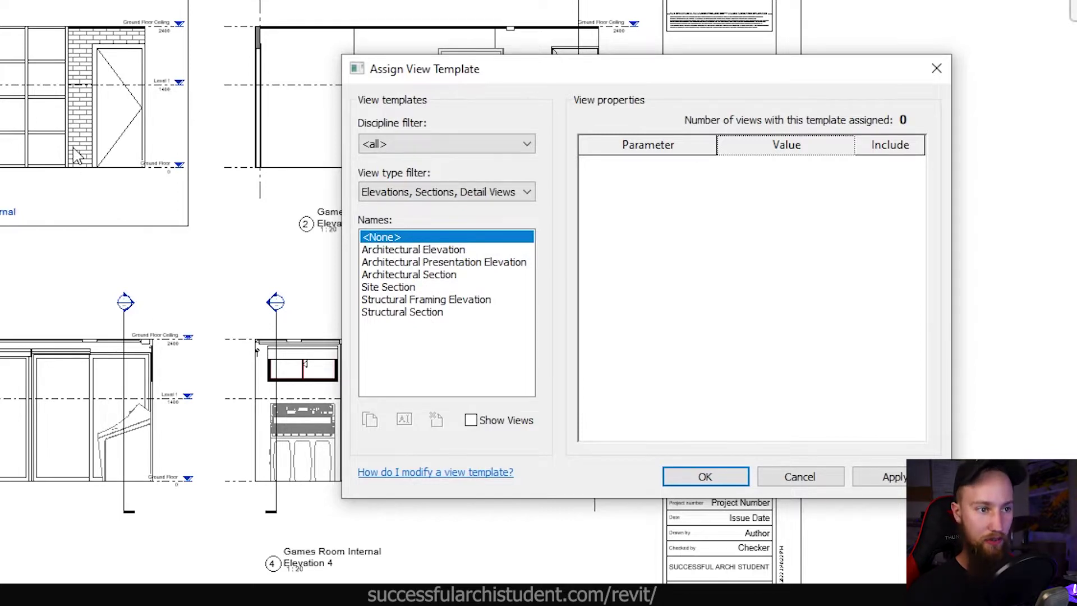
{"action": "left_click", "coordinate": [405, 250]}
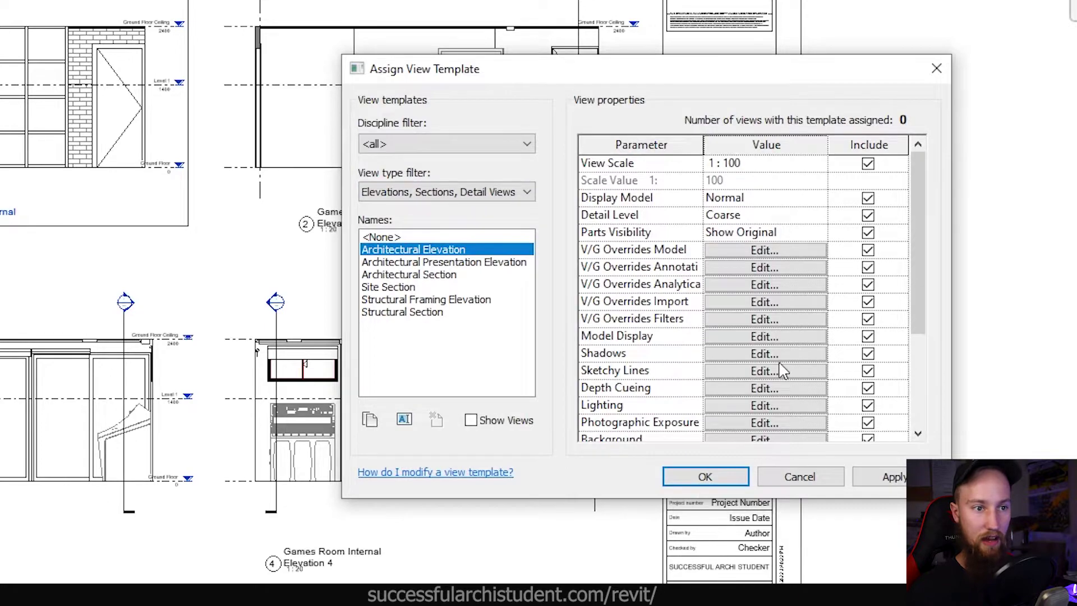
{"action": "scroll", "coordinate": [784, 377], "scroll_direction": "down", "scroll_amount": 3}
{"action": "scroll", "coordinate": [787, 383], "scroll_direction": "up", "scroll_amount": 3}
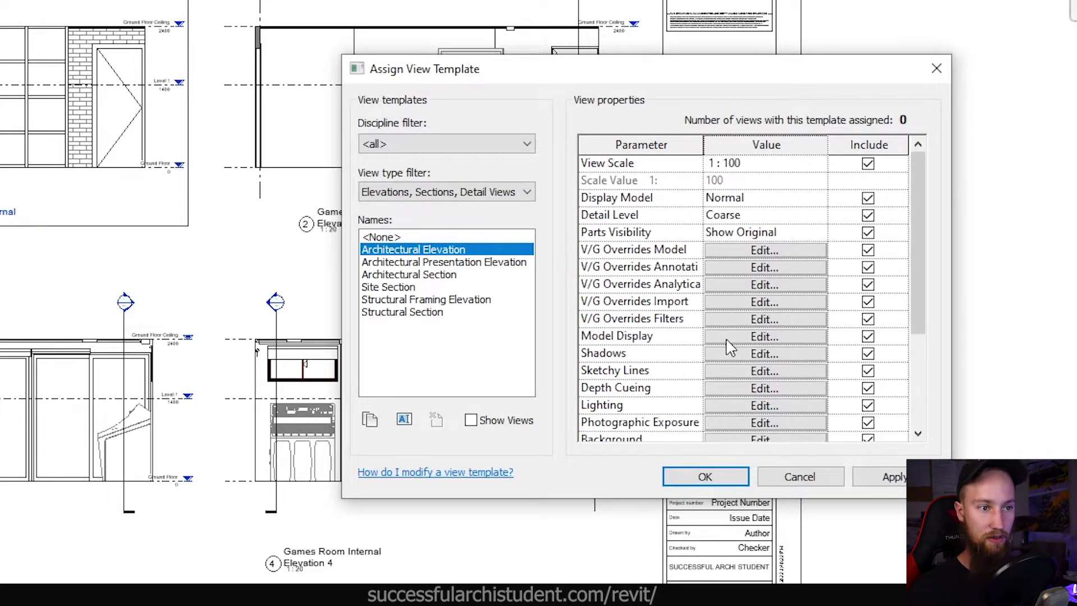
{"action": "left_click", "coordinate": [894, 477]}
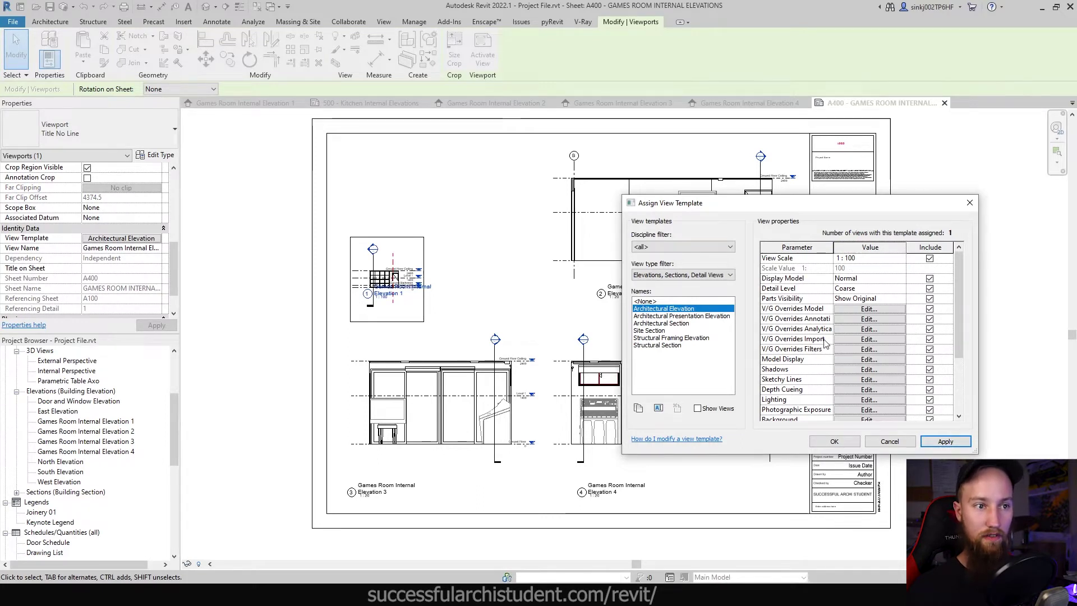
{"action": "left_click", "coordinate": [703, 310]}
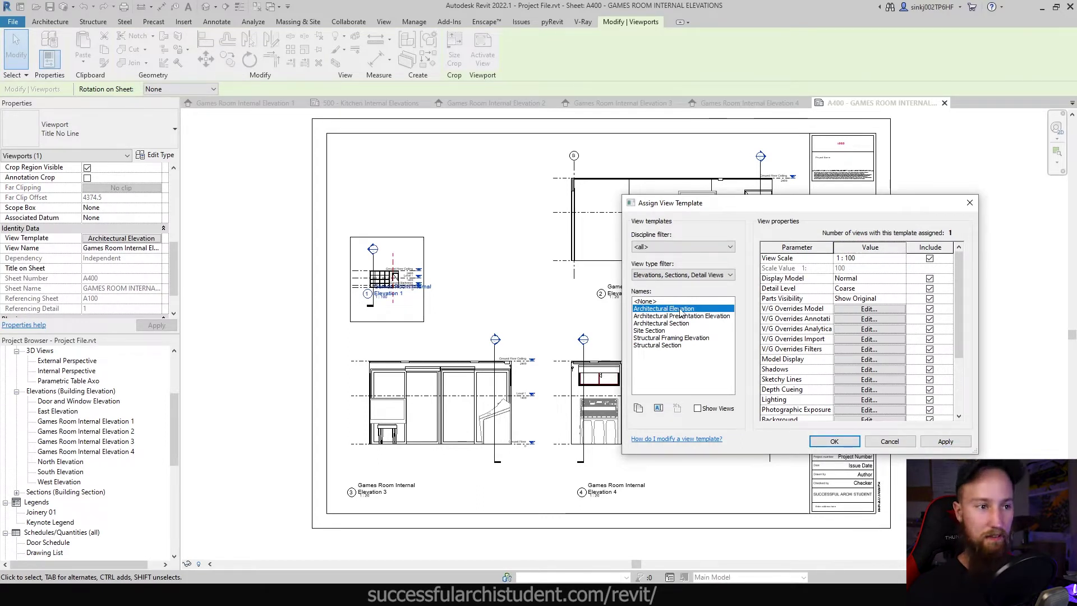
{"action": "left_click", "coordinate": [834, 442]}
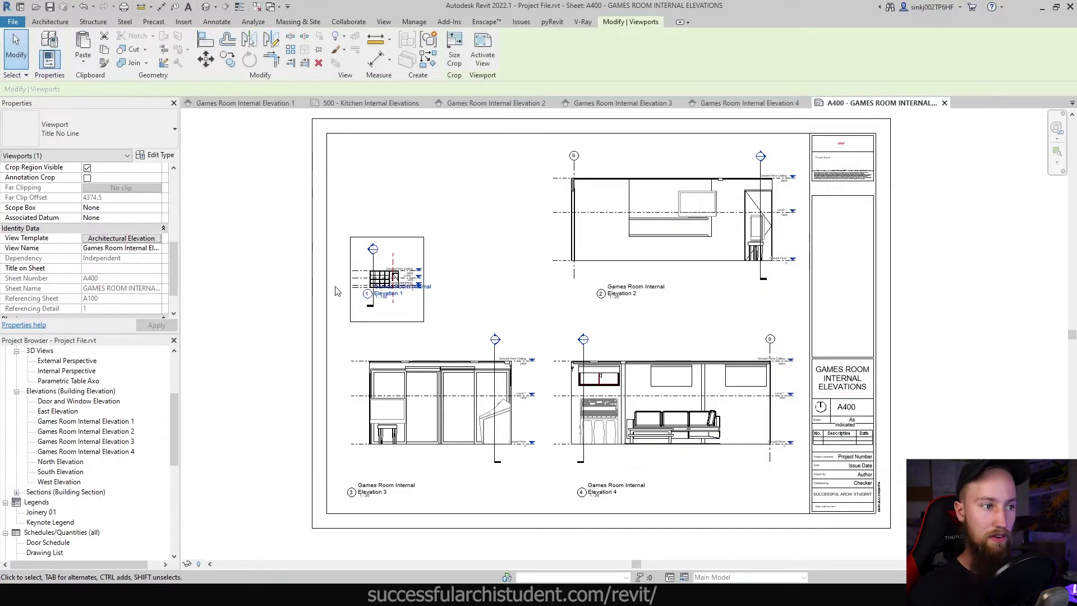
Step: Inspect Elevation 1 on the sheet and examine its assigned view template's settings, including the available detail levels
{"action": "scroll", "coordinate": [348, 280], "scroll_direction": "up", "scroll_amount": 5}
{"action": "scroll", "coordinate": [456, 274], "scroll_direction": "up", "scroll_amount": 3}
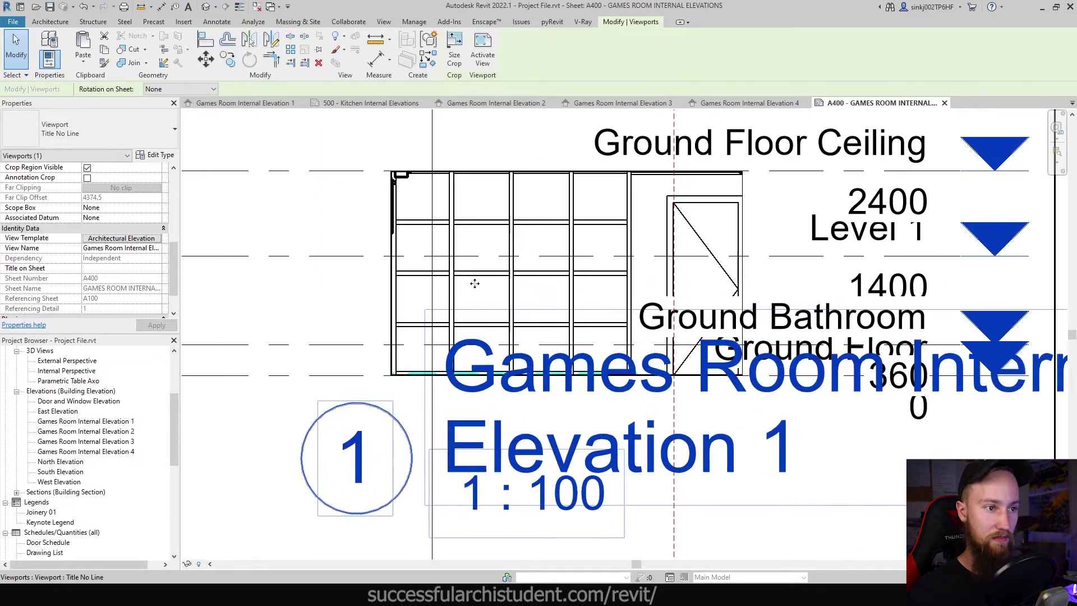
{"action": "scroll", "coordinate": [525, 432], "scroll_direction": "down", "scroll_amount": 1}
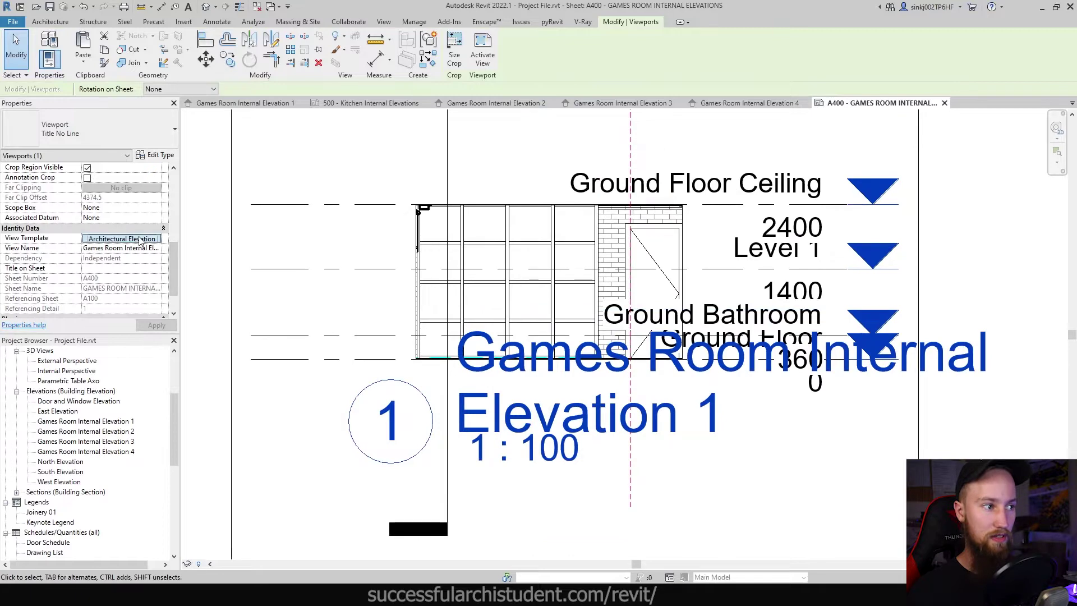
{"action": "left_click", "coordinate": [121, 237]}
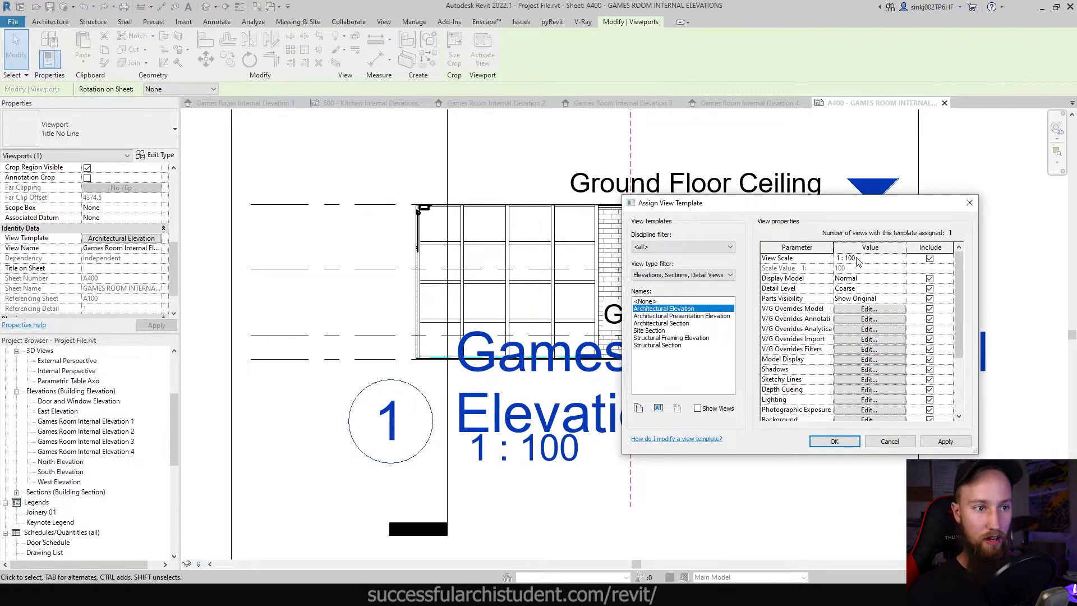
{"action": "left_click", "coordinate": [892, 289]}
{"action": "left_click", "coordinate": [901, 289]}
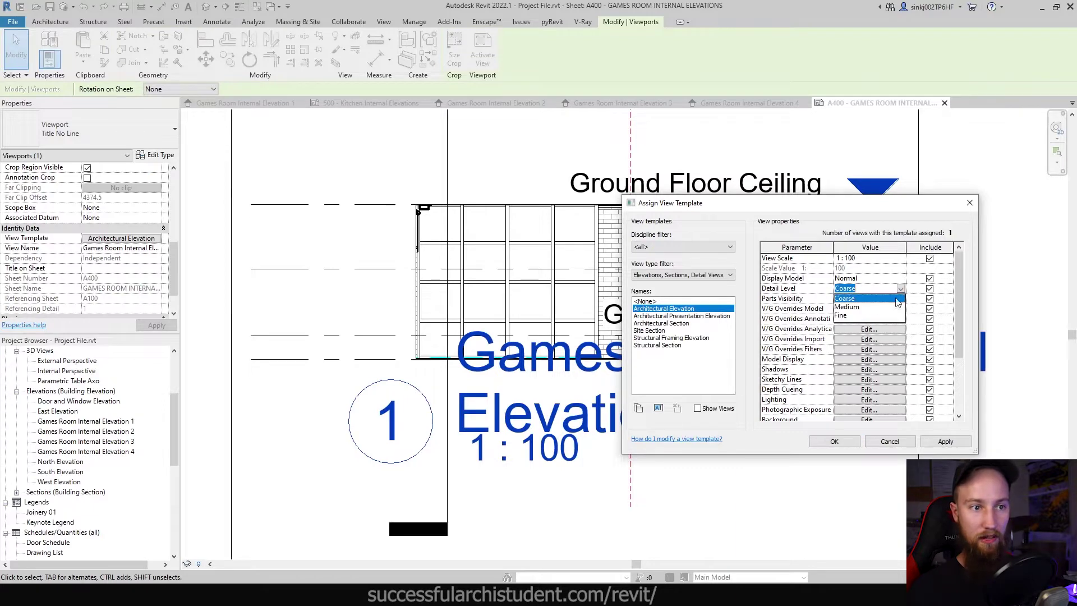
{"action": "left_click", "coordinate": [818, 290]}
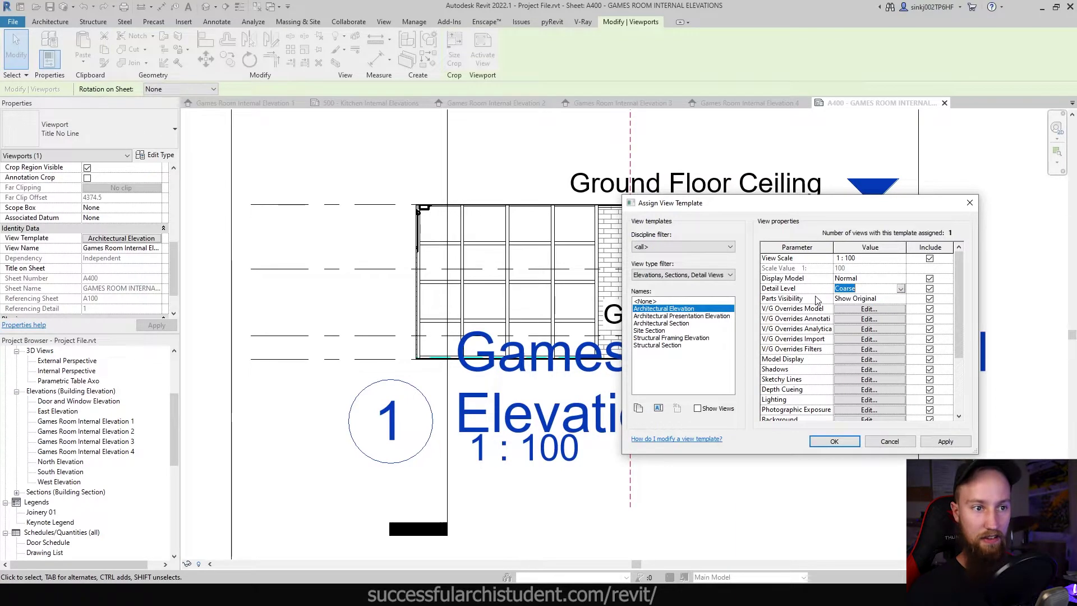
{"action": "scroll", "coordinate": [818, 301], "scroll_direction": "down", "scroll_amount": 3}
{"action": "left_click", "coordinate": [834, 442]}
Step: Assign the Architectural Elevation view template to the Games Room Internal Elevation 2 viewport and deselect it
{"action": "scroll", "coordinate": [505, 342], "scroll_direction": "down", "scroll_amount": 5}
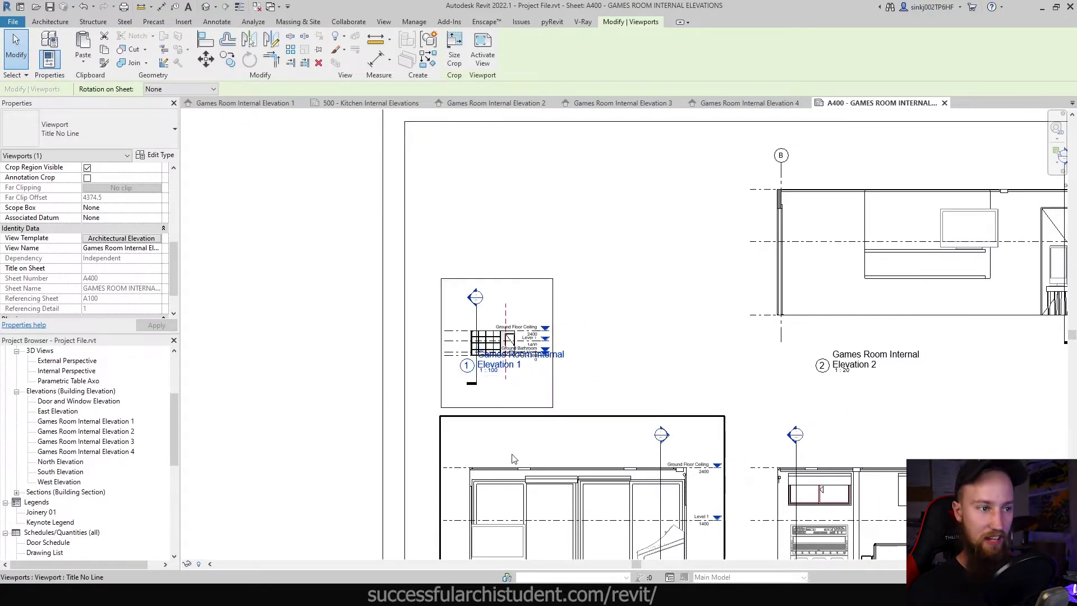
{"action": "scroll", "coordinate": [492, 377], "scroll_direction": "down", "scroll_amount": 2}
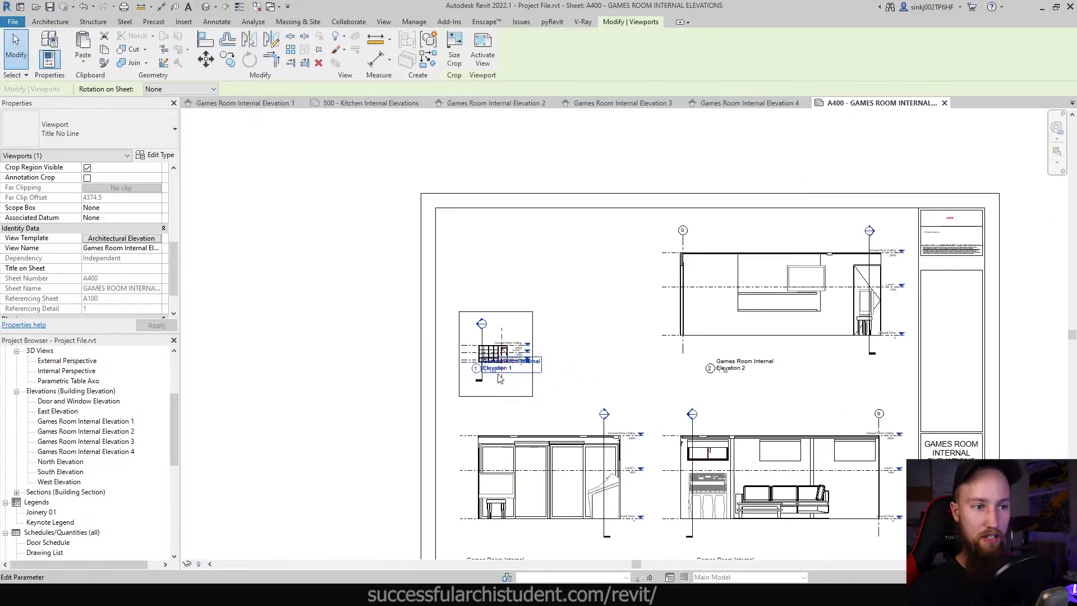
{"action": "left_click", "coordinate": [708, 317]}
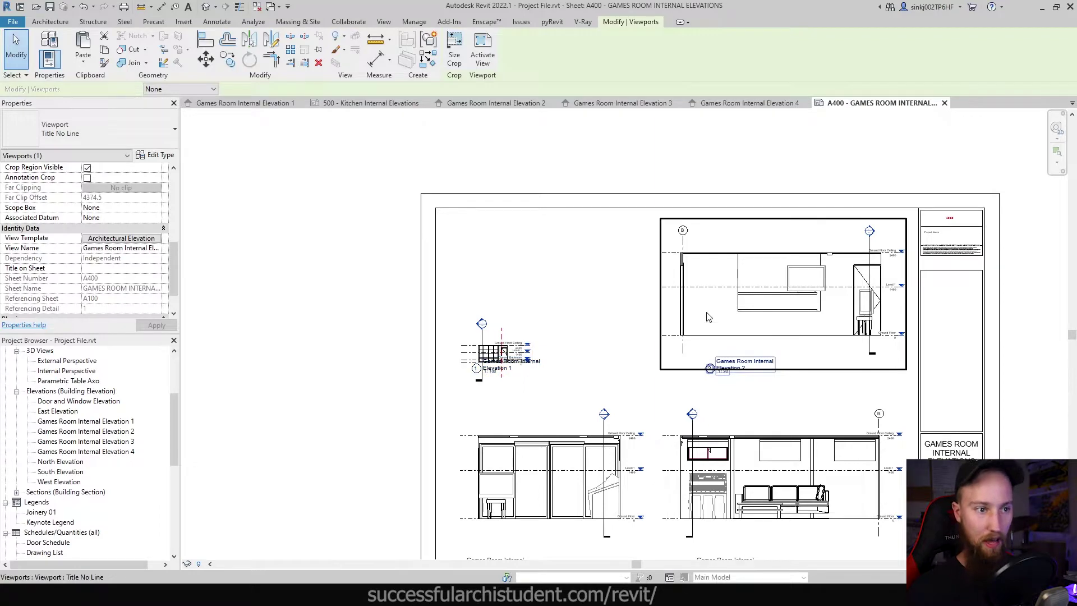
{"action": "left_click", "coordinate": [114, 240]}
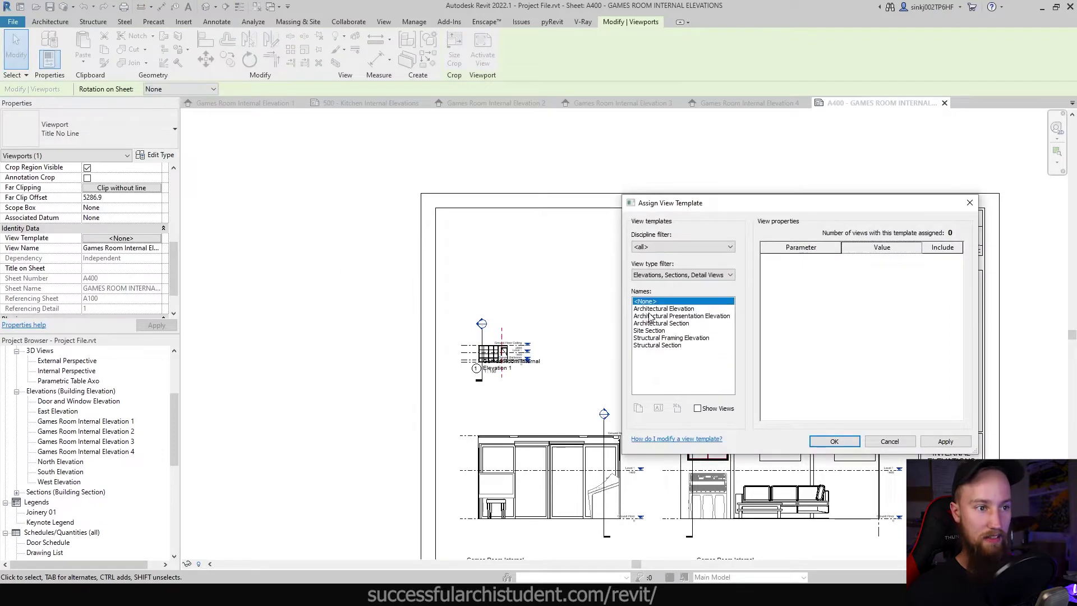
{"action": "left_click", "coordinate": [664, 310]}
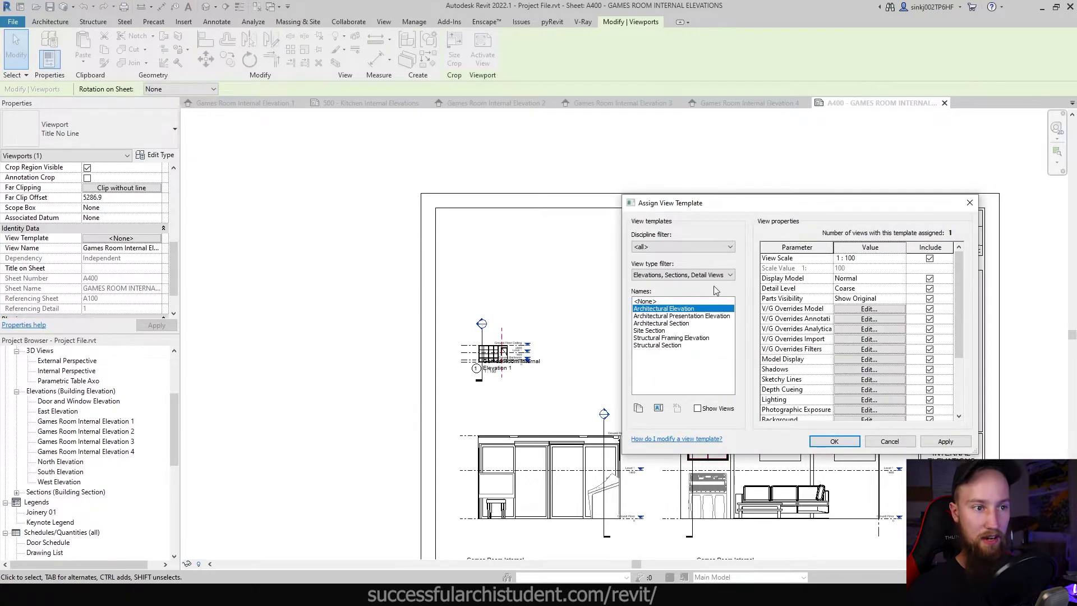
{"action": "left_click", "coordinate": [946, 442]}
{"action": "left_click_drag", "start_coordinate": [781, 208], "coordinate": [309, 264]}
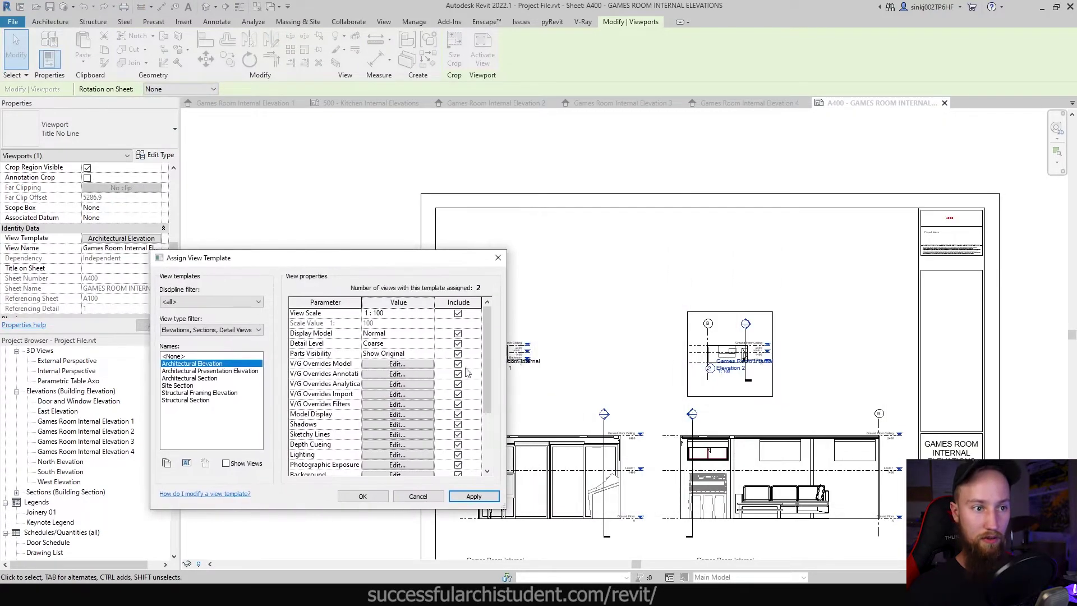
{"action": "left_click", "coordinate": [362, 497]}
{"action": "key", "text": "Escape"}
Step: Activate the Games Room Internal Elevation 2 viewport and check whether its scale, detail level and visual style can be changed directly
{"action": "scroll", "coordinate": [772, 368], "scroll_direction": "up", "scroll_amount": 5}
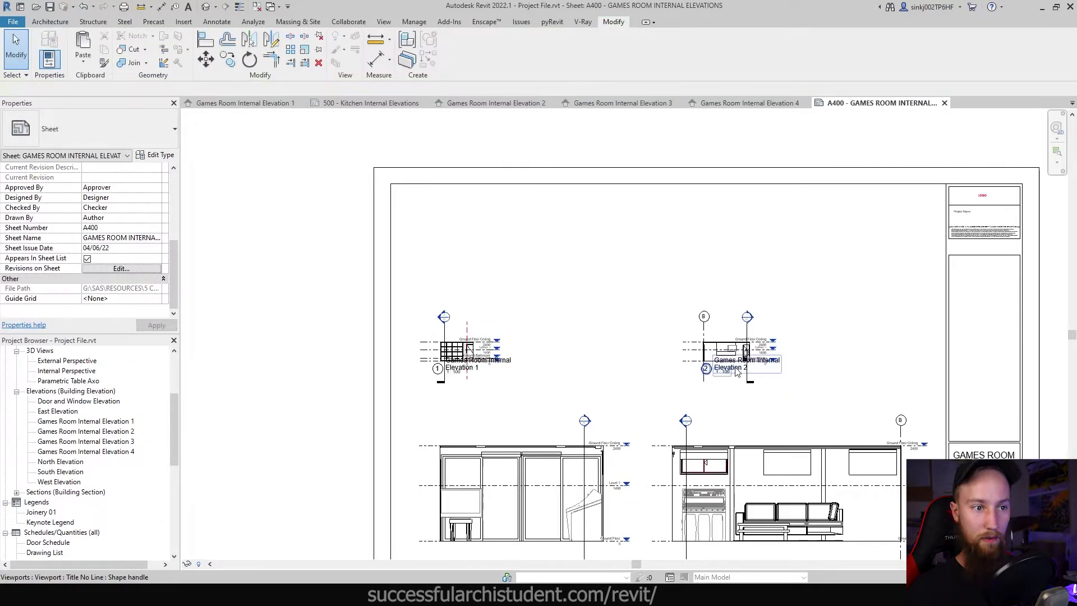
{"action": "scroll", "coordinate": [704, 395], "scroll_direction": "up", "scroll_amount": 2}
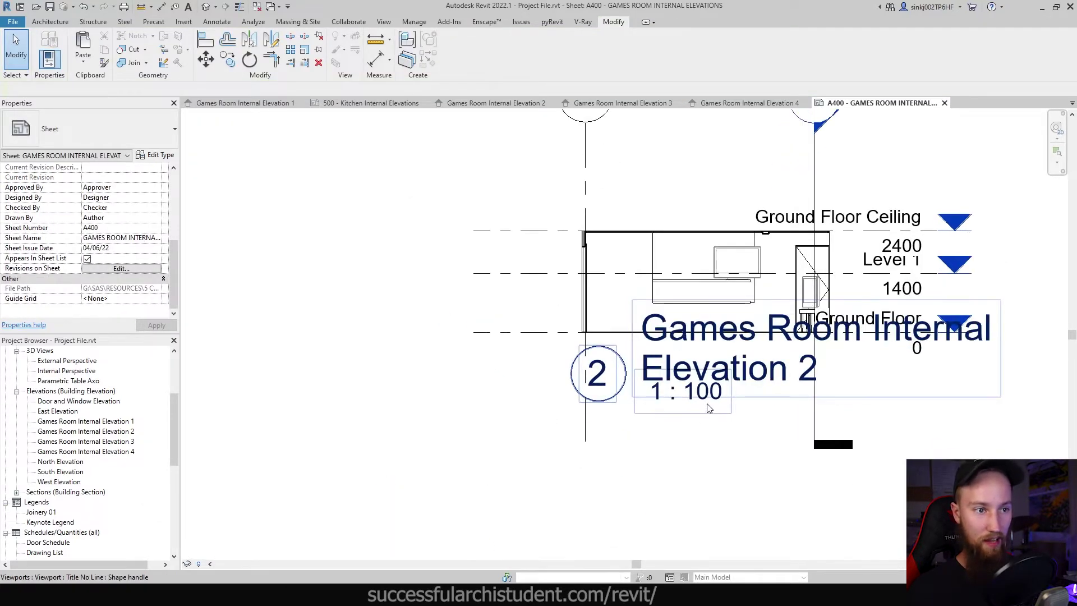
{"action": "double_click", "coordinate": [724, 303]}
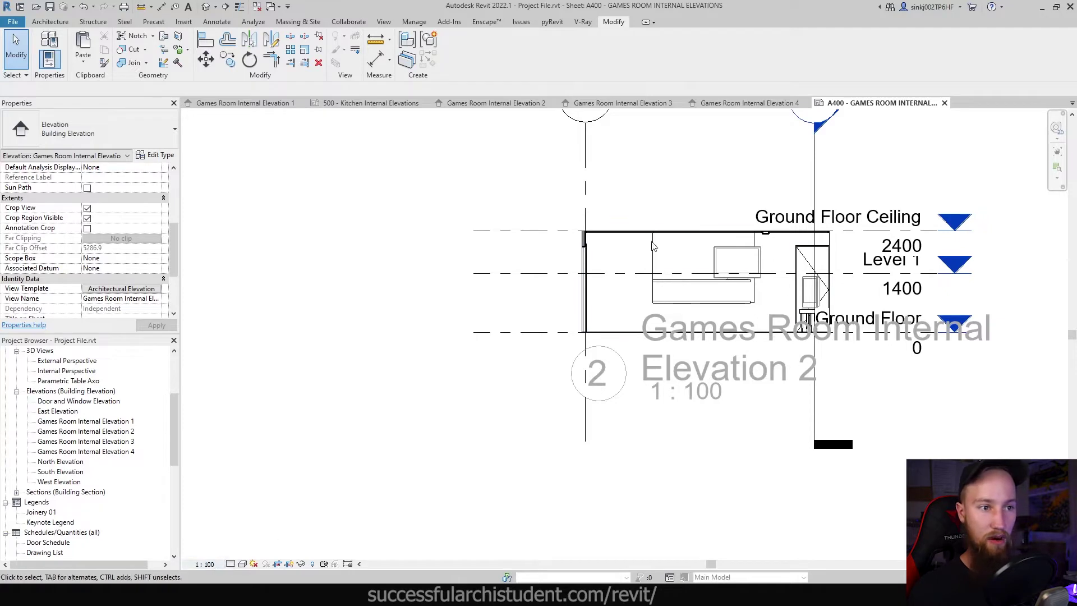
{"action": "left_click", "coordinate": [193, 565]}
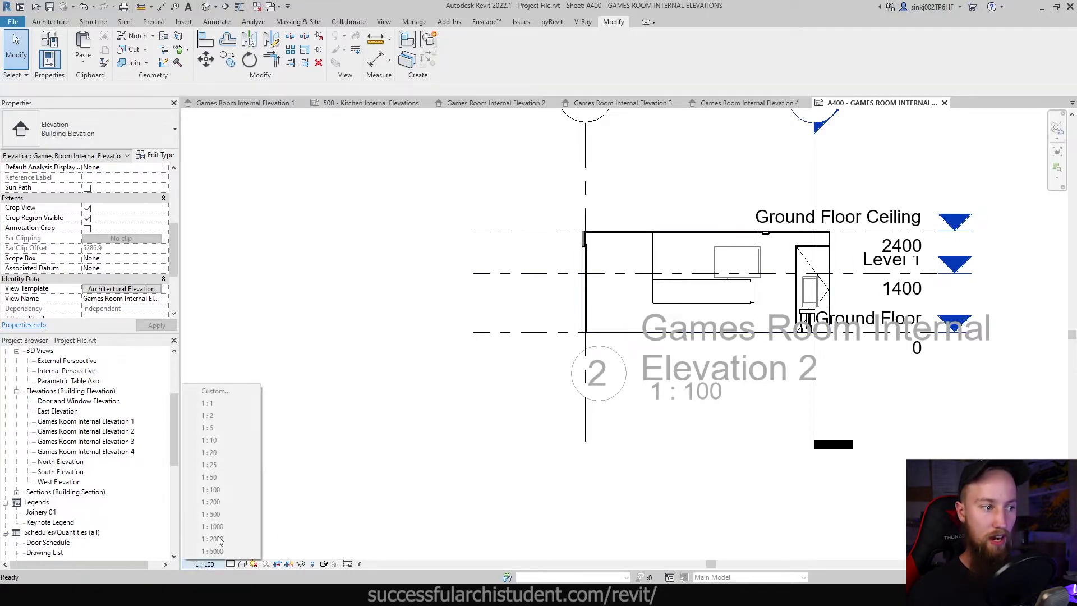
{"action": "left_click", "coordinate": [231, 563]}
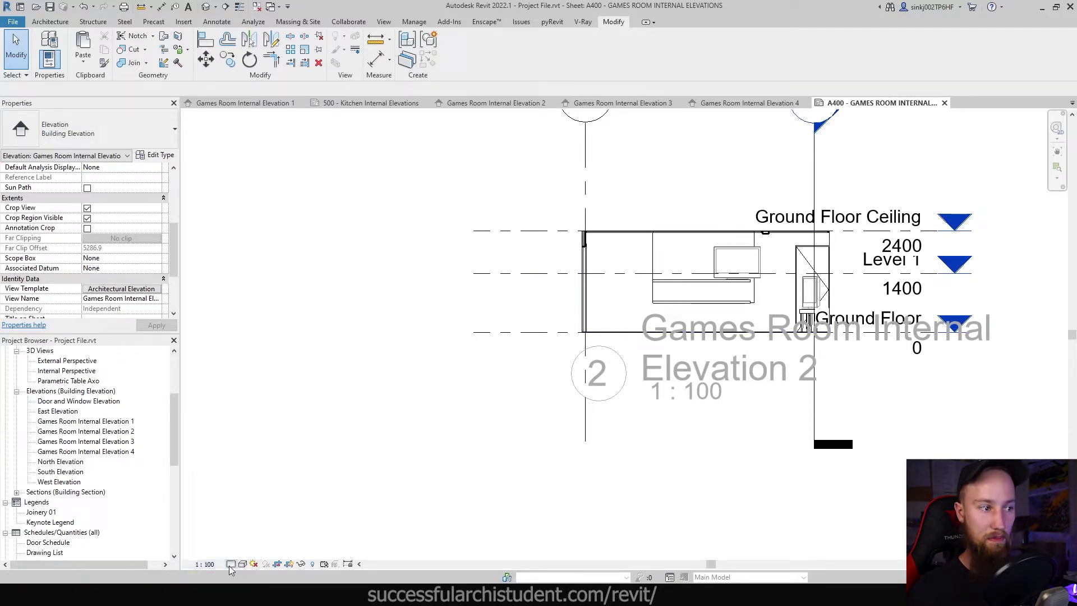
{"action": "left_click", "coordinate": [231, 564]}
{"action": "left_click", "coordinate": [243, 564]}
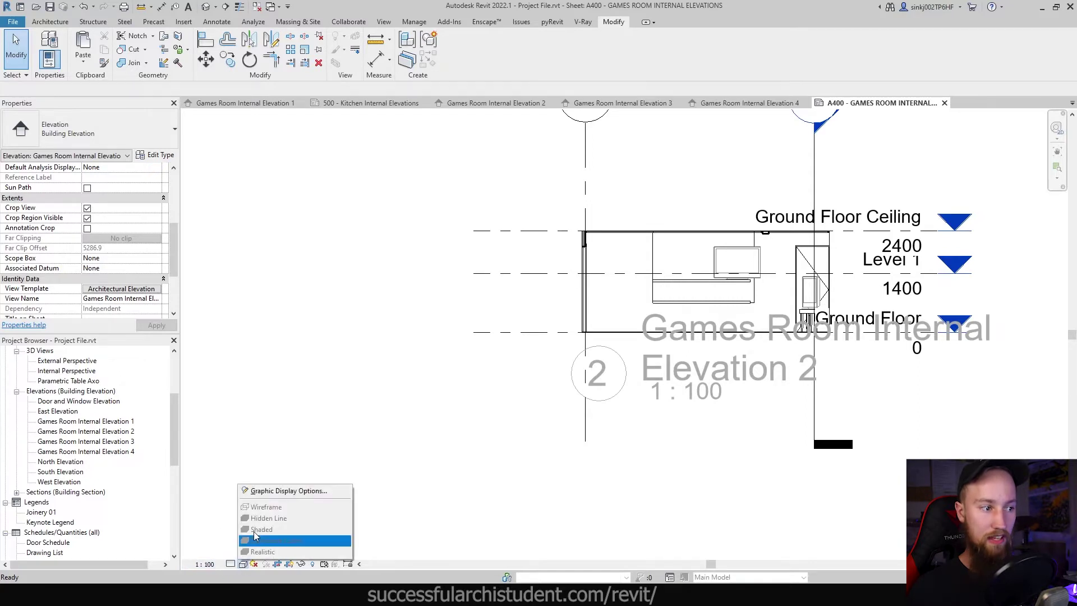
{"action": "left_click", "coordinate": [268, 377]}
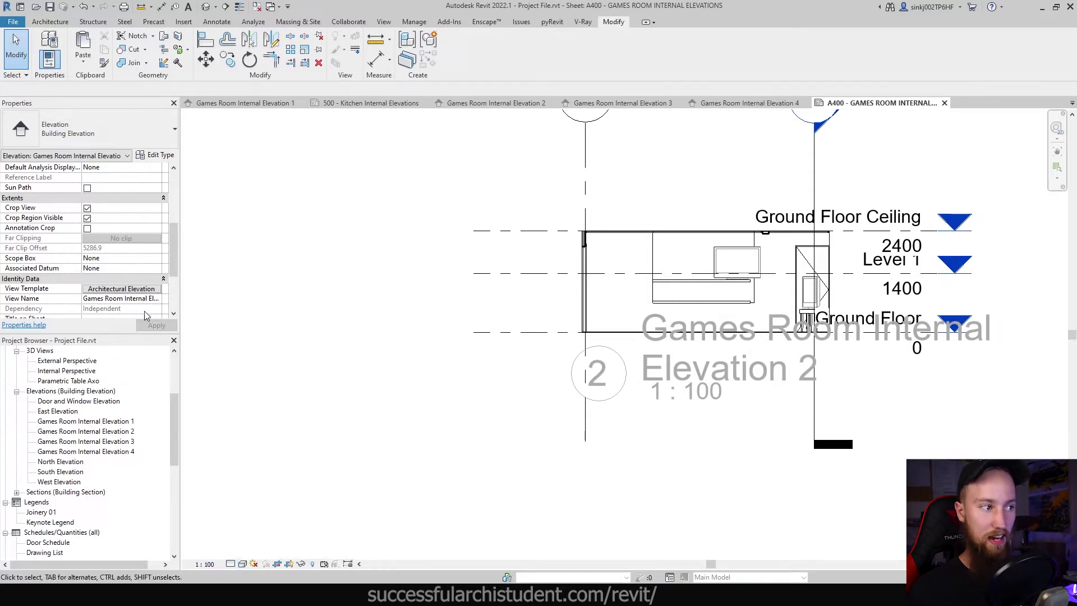
{"action": "left_click", "coordinate": [209, 564]}
{"action": "left_click", "coordinate": [666, 284]}
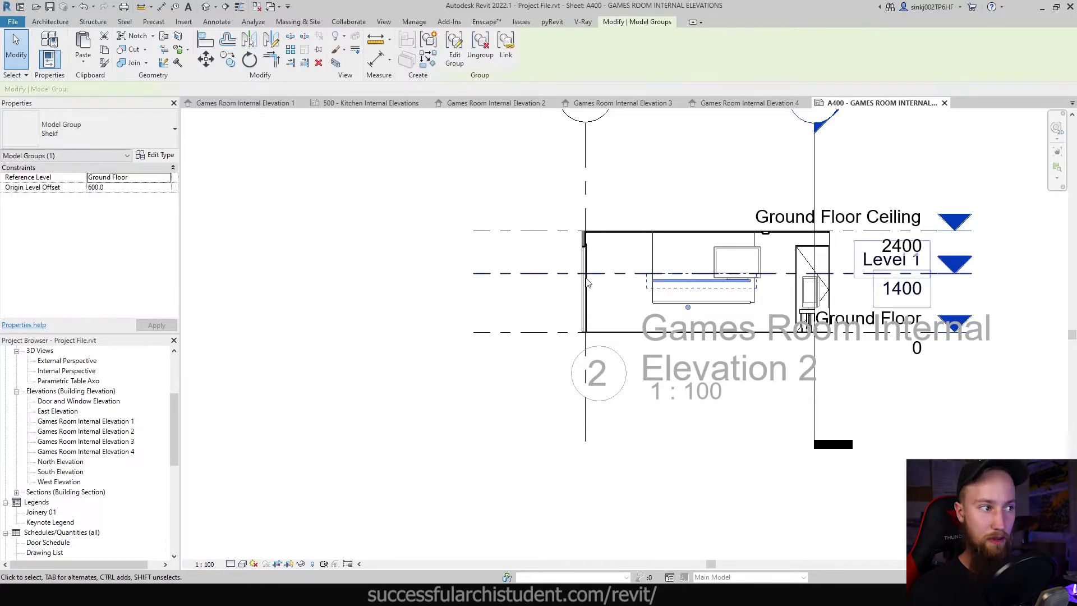
Step: Set the Architectural Elevation template's view scale to 1:20, apply it and return from the activated Elevation 2 view to the sheet
{"action": "scroll", "coordinate": [133, 290], "scroll_direction": "down", "scroll_amount": 4}
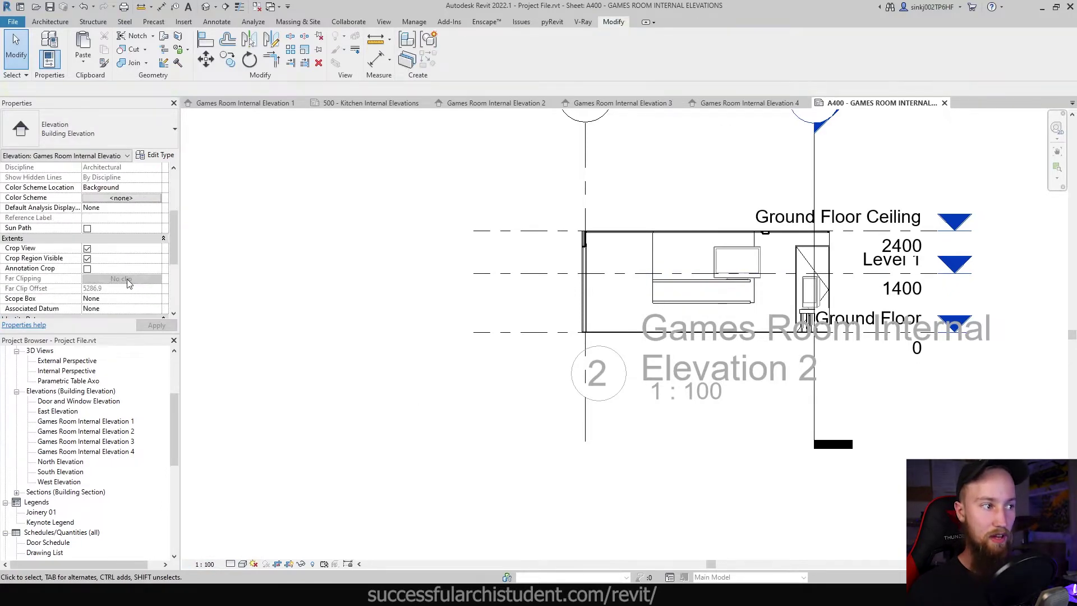
{"action": "scroll", "coordinate": [129, 283], "scroll_direction": "up", "scroll_amount": 3}
{"action": "scroll", "coordinate": [128, 249], "scroll_direction": "down", "scroll_amount": 6}
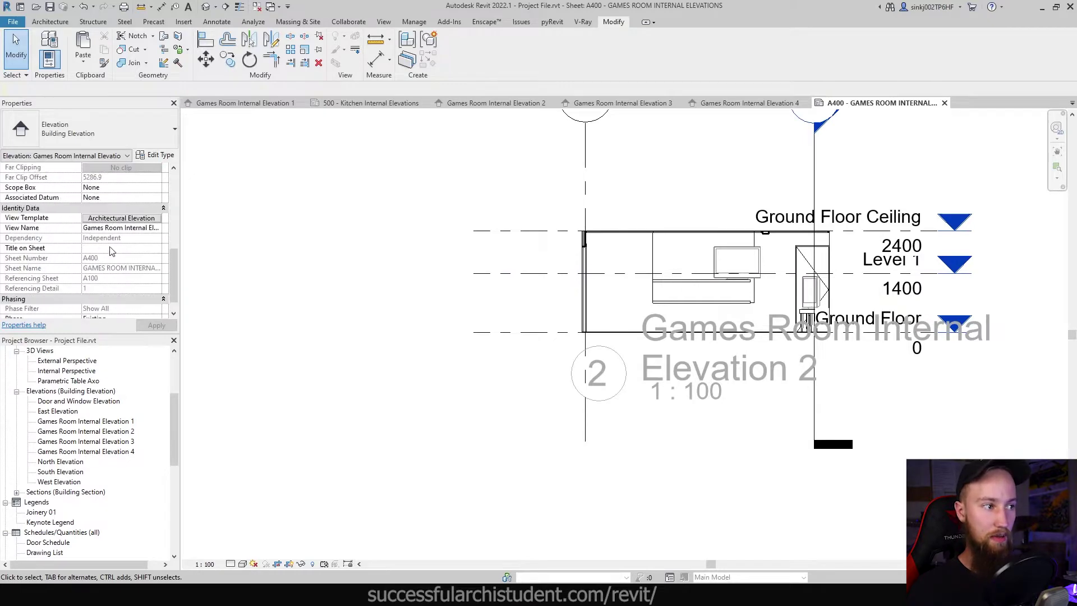
{"action": "left_click", "coordinate": [121, 218]}
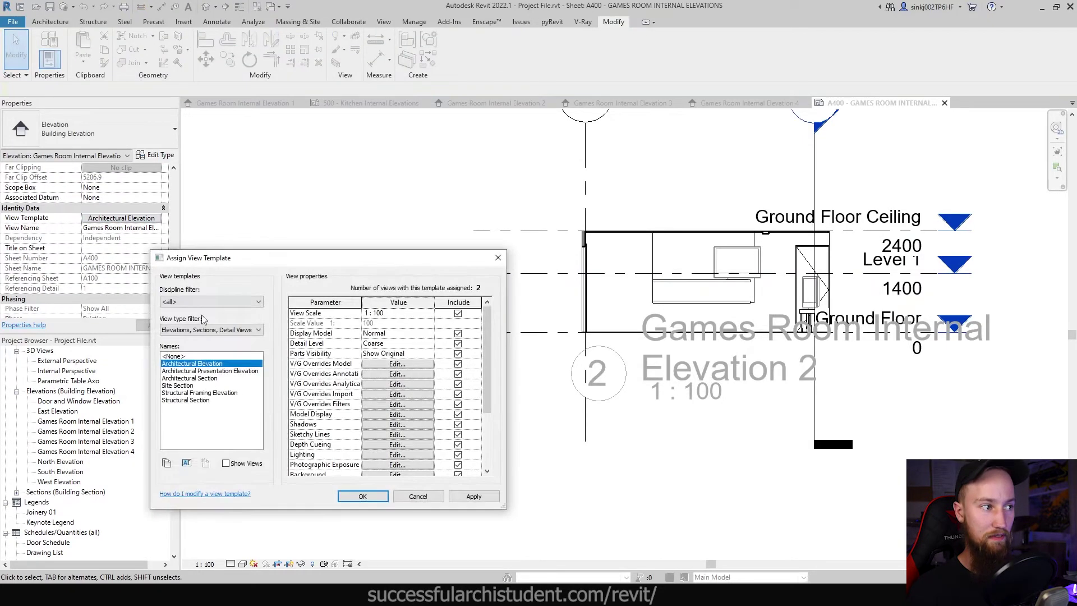
{"action": "left_click", "coordinate": [429, 313]}
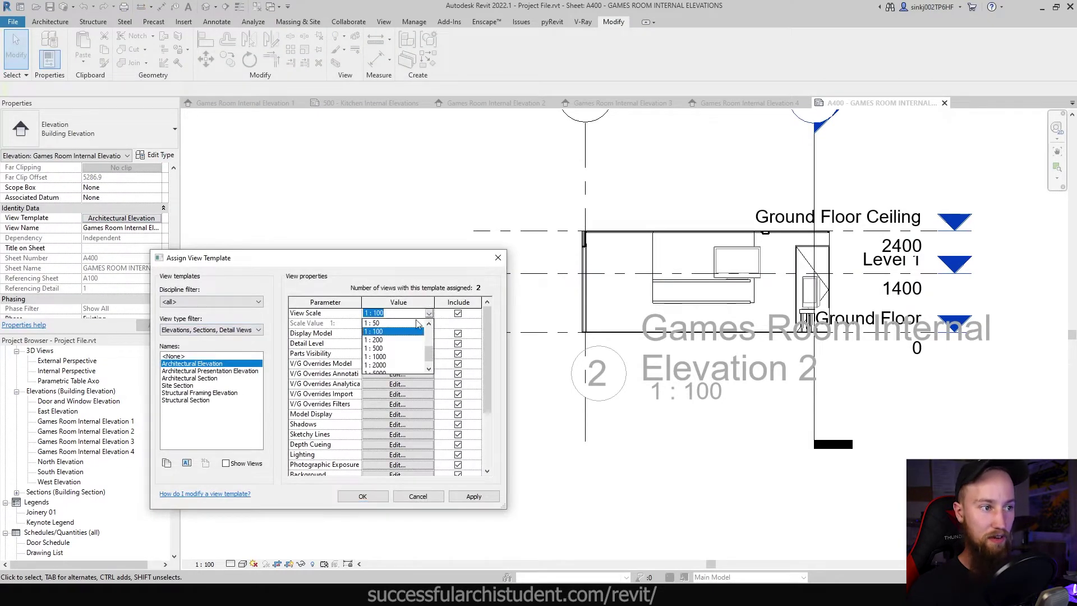
{"action": "scroll", "coordinate": [393, 337], "scroll_direction": "up", "scroll_amount": 1}
{"action": "left_click", "coordinate": [384, 333]}
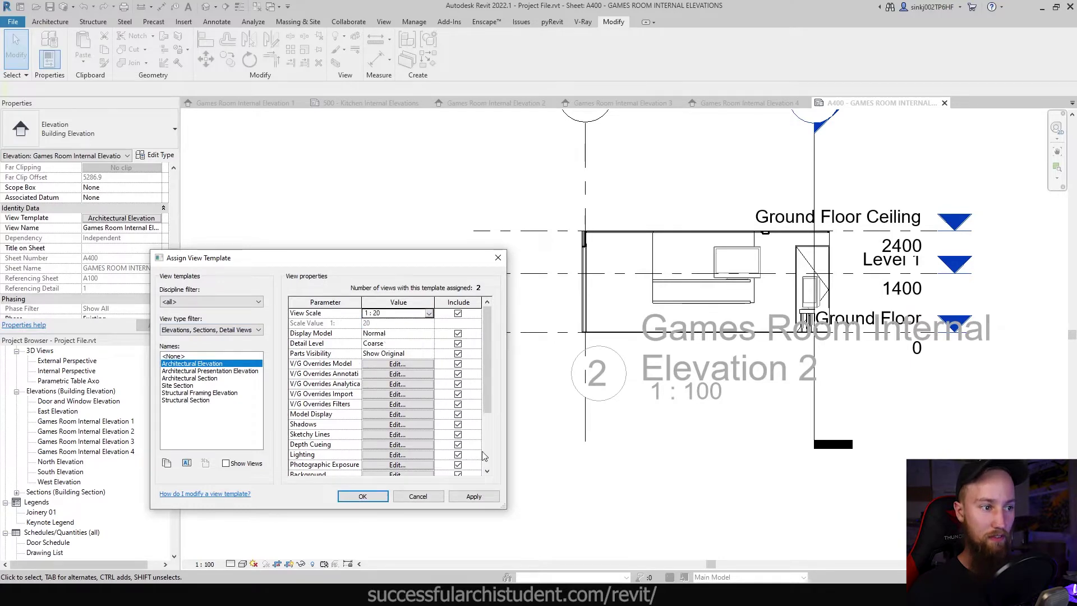
{"action": "left_click", "coordinate": [474, 496]}
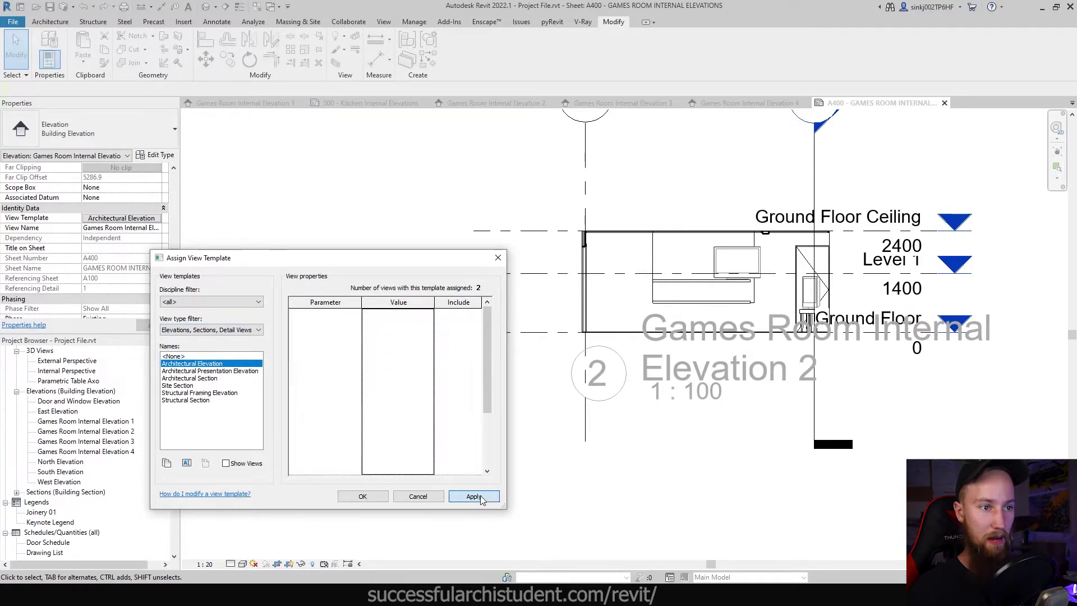
{"action": "left_click", "coordinate": [362, 496]}
{"action": "scroll", "coordinate": [378, 493], "scroll_direction": "down", "scroll_amount": 3}
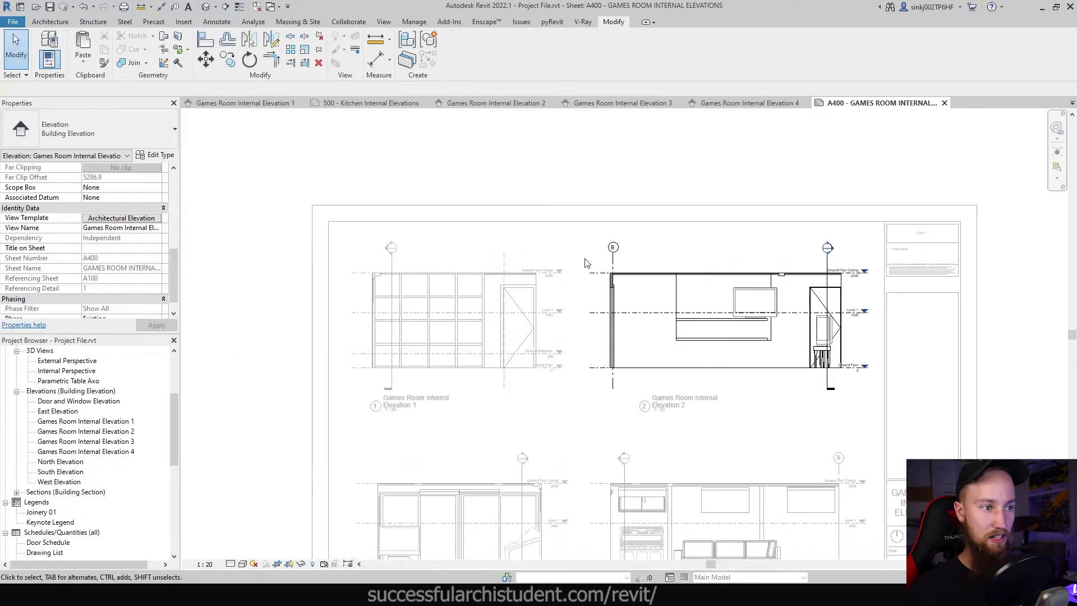
{"action": "scroll", "coordinate": [499, 337], "scroll_direction": "up", "scroll_amount": 2}
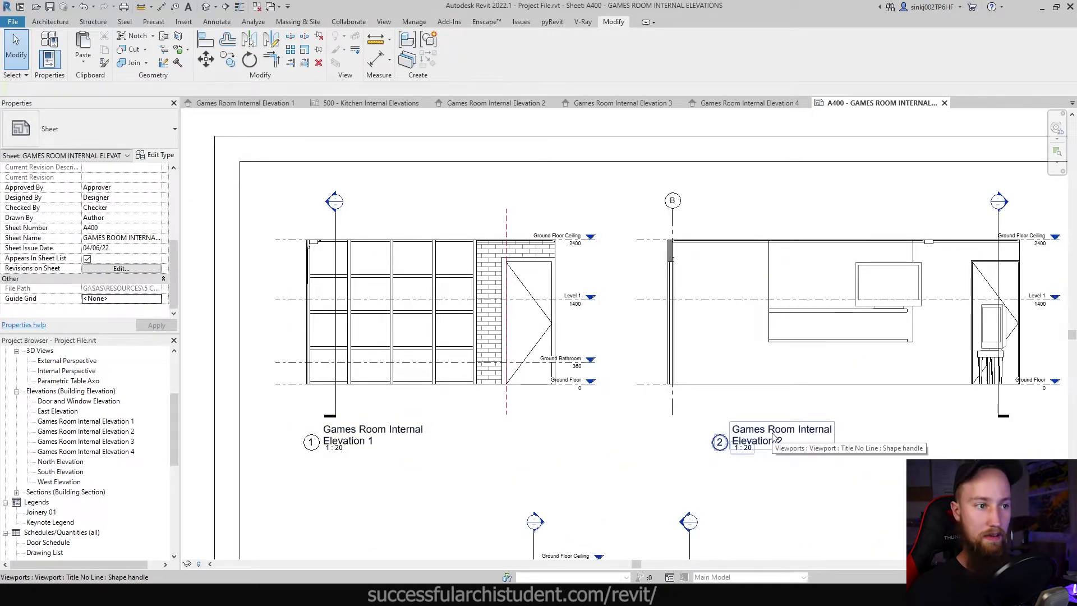
{"action": "scroll", "coordinate": [397, 182], "scroll_direction": "down", "scroll_amount": 3}
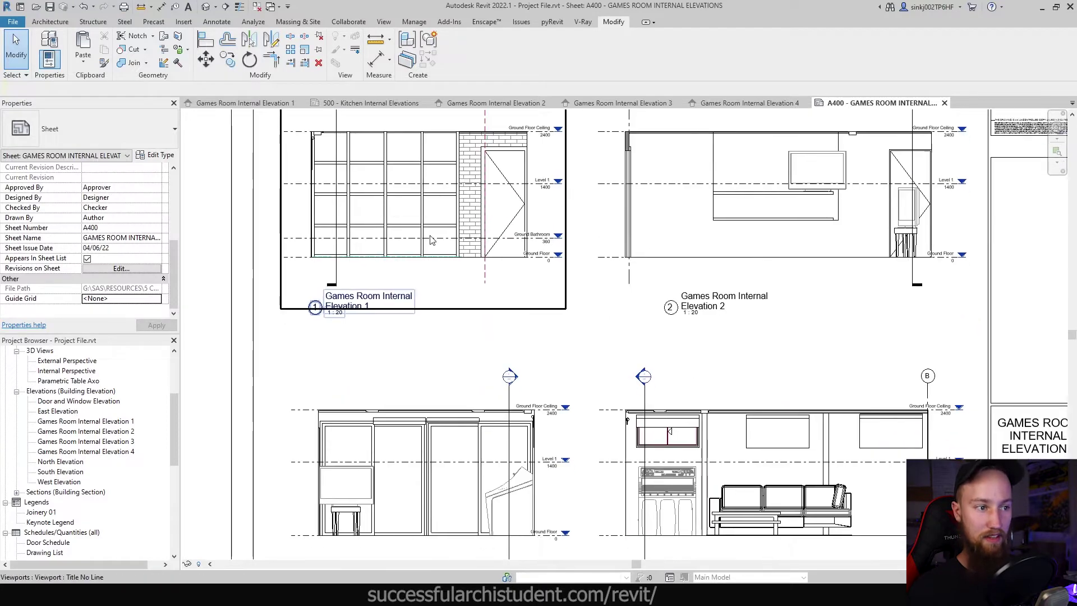
{"action": "left_click", "coordinate": [432, 240]}
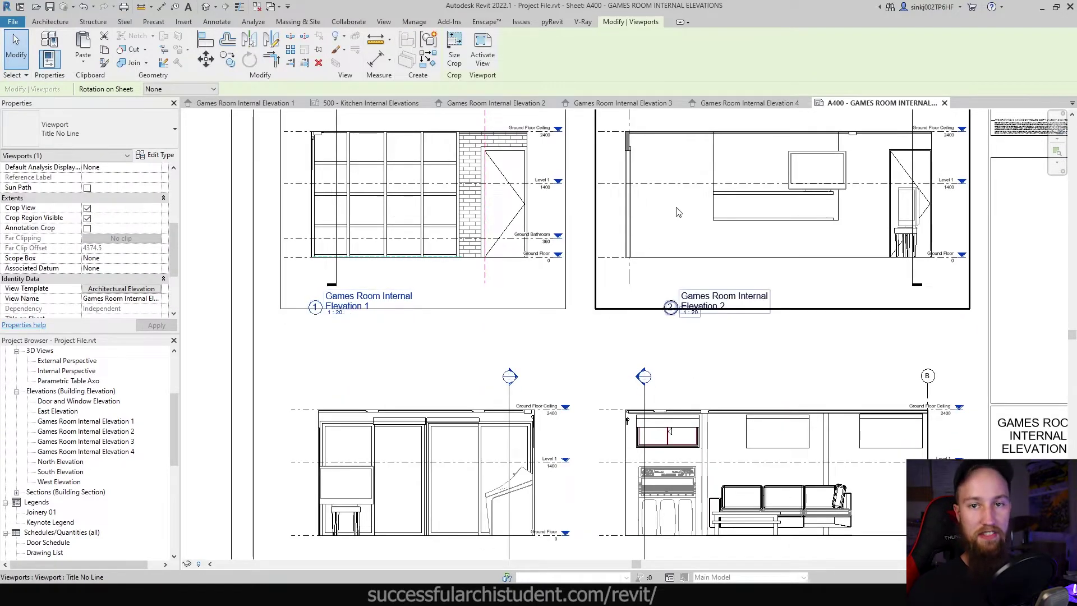
{"action": "key", "text": "Escape"}
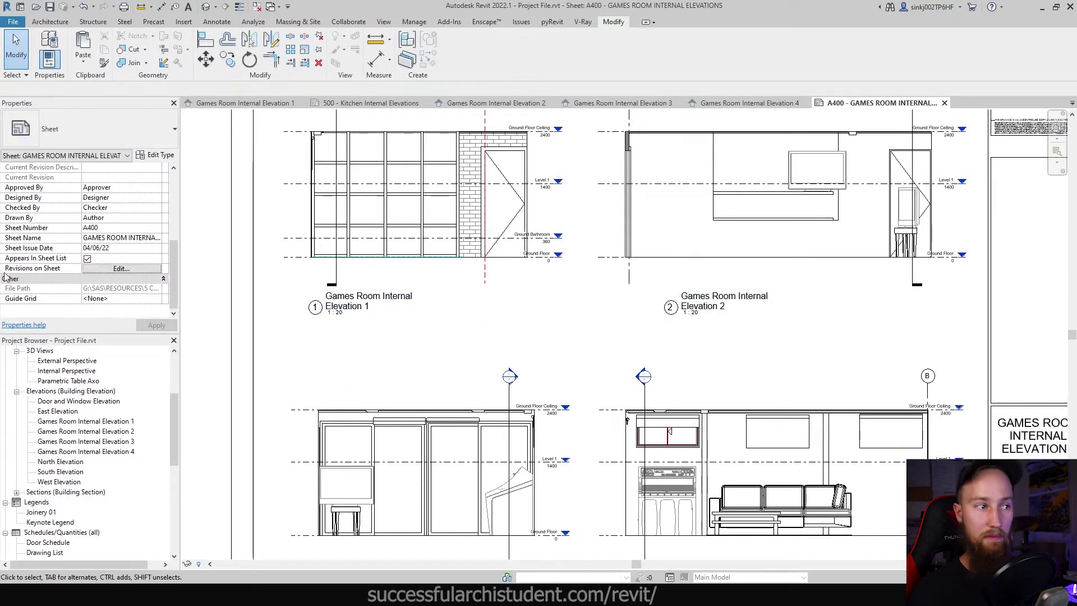
Step: Duplicate the Architectural Elevation template assigned to the Elevation 1 viewport and name the copy KS-Internal Elevation
{"action": "scroll", "coordinate": [359, 226], "scroll_direction": "up", "scroll_amount": 2}
{"action": "left_click", "coordinate": [360, 226]}
{"action": "scroll", "coordinate": [145, 235], "scroll_direction": "down", "scroll_amount": 5}
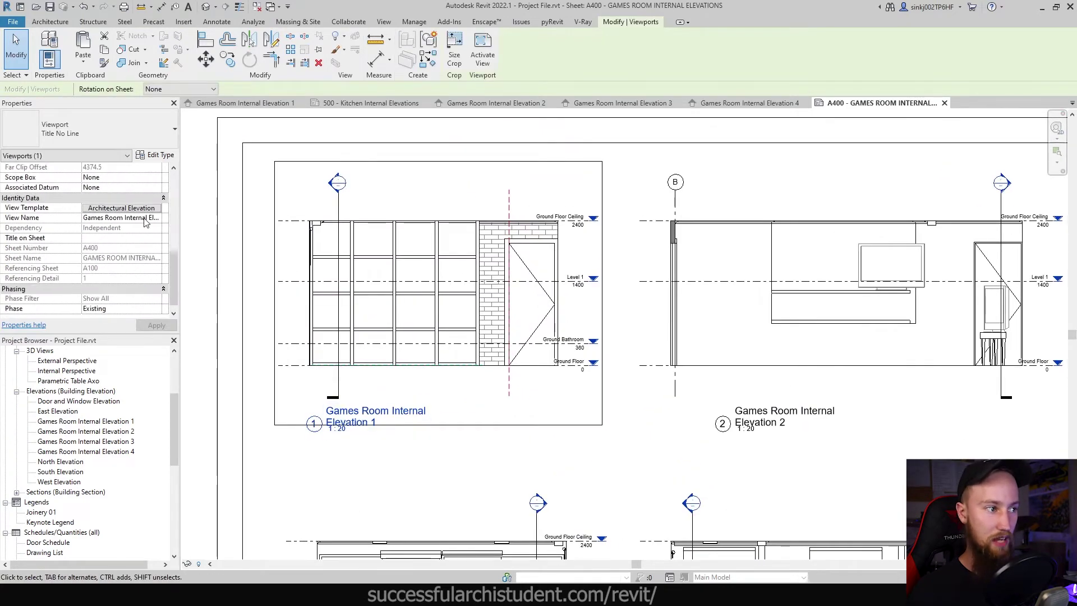
{"action": "left_click", "coordinate": [134, 208]}
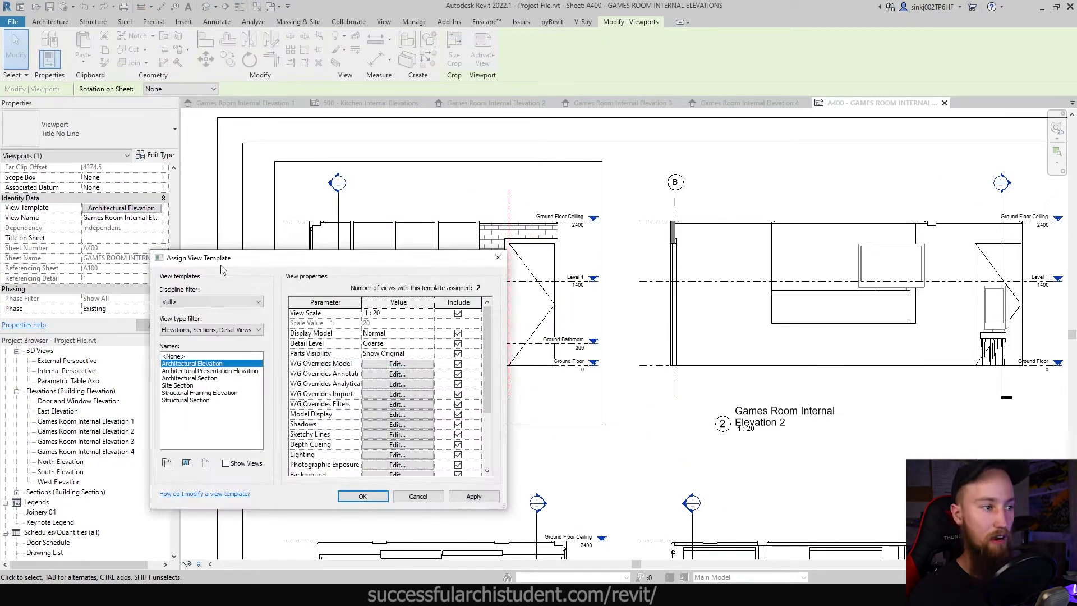
{"action": "left_click_drag", "start_coordinate": [232, 266], "coordinate": [215, 254]}
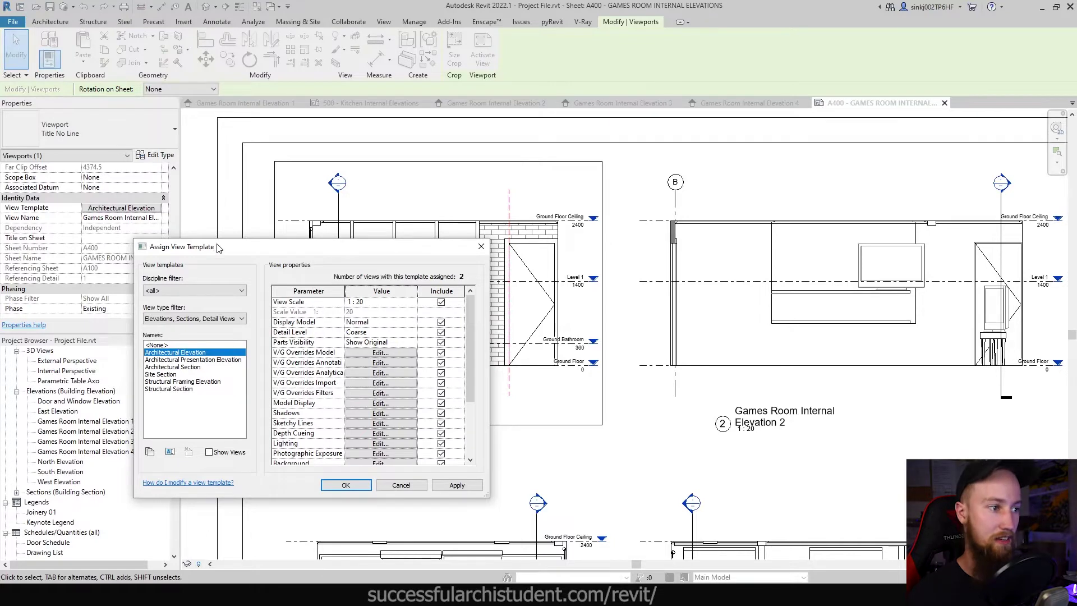
{"action": "left_click", "coordinate": [149, 452]}
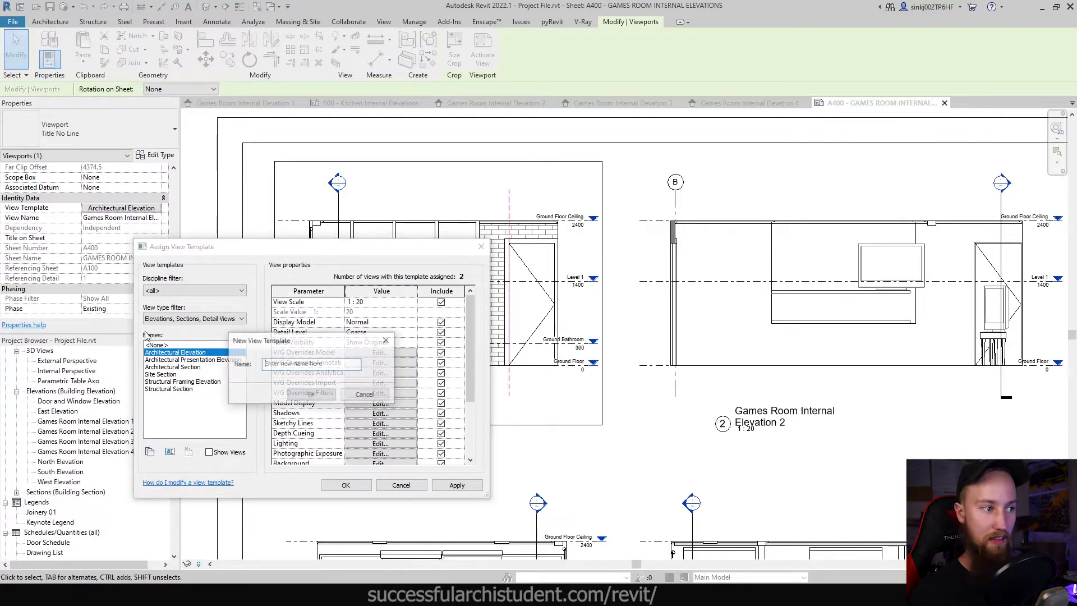
{"action": "left_click", "coordinate": [303, 365]}
{"action": "type", "text": "In"}
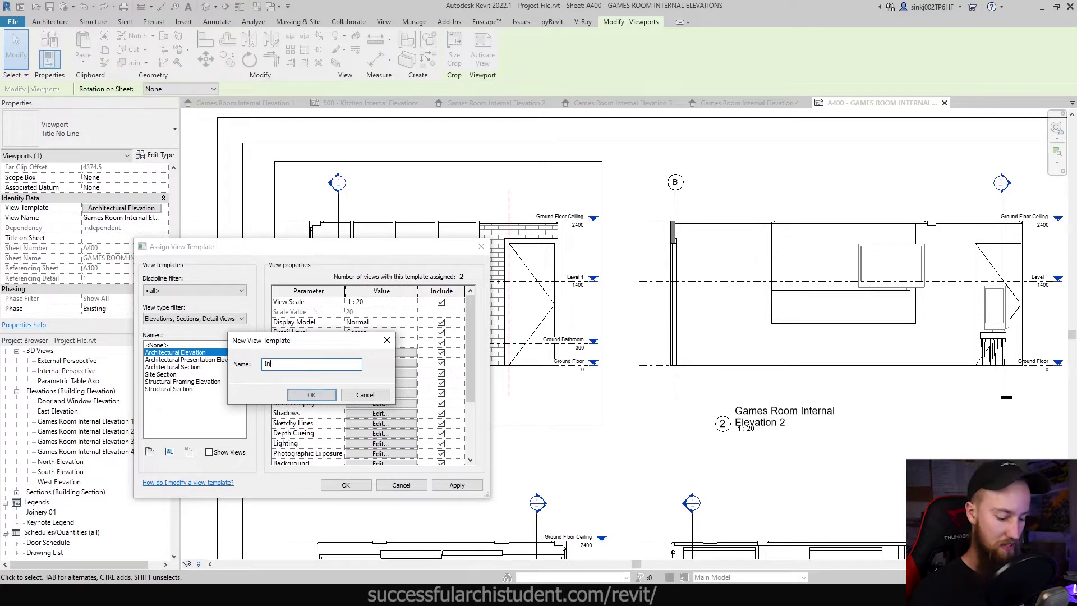
{"action": "type", "text": "ternal Elevation"}
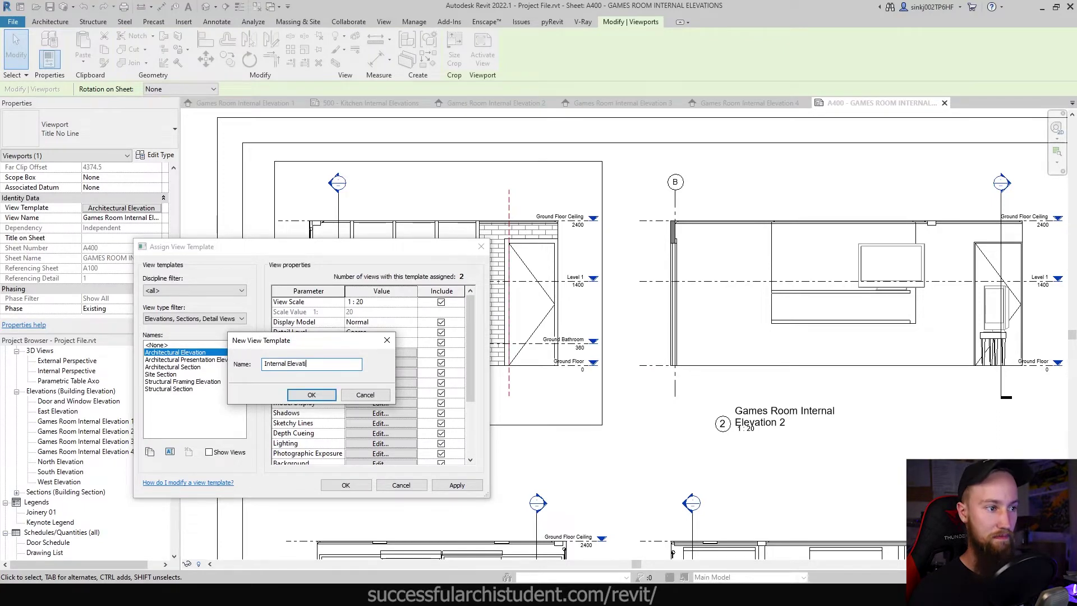
{"action": "left_click", "coordinate": [271, 364]}
{"action": "type", "text": "KS-0"}
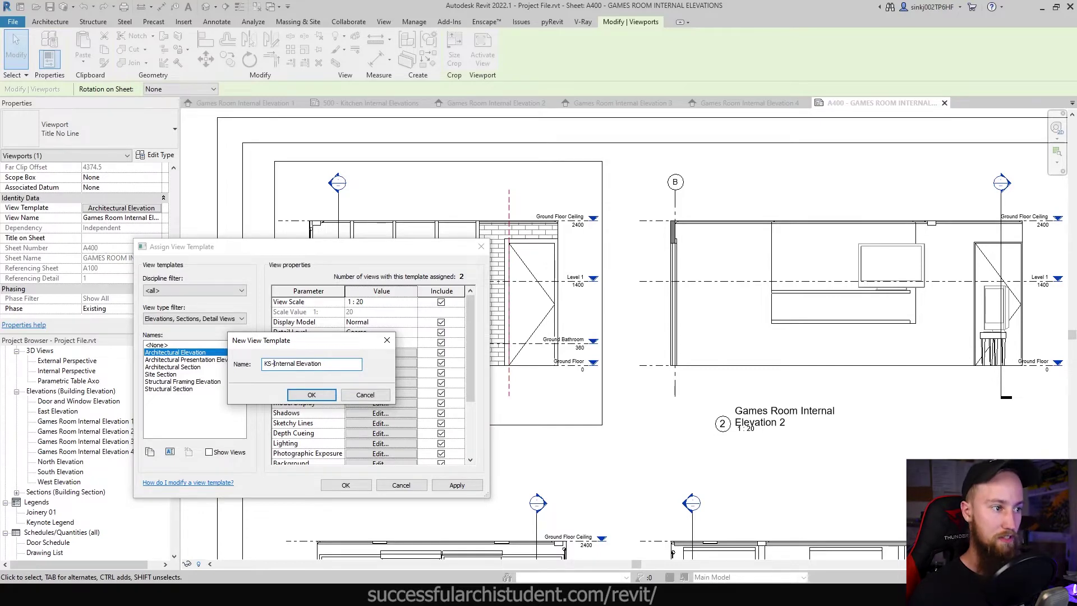
{"action": "left_click", "coordinate": [311, 394]}
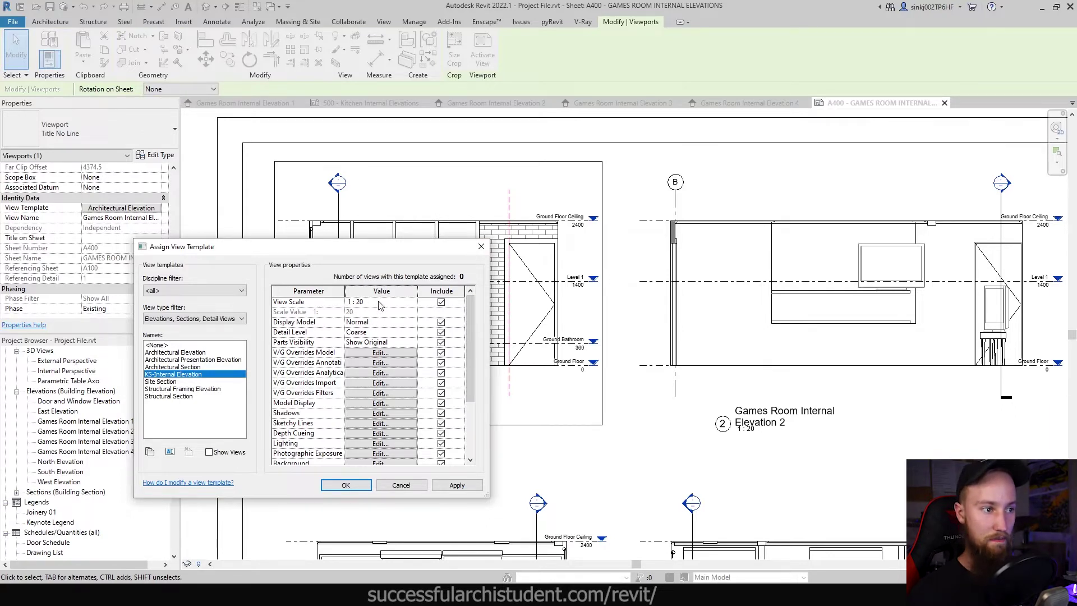
Step: Assign KS-Internal Elevation to the Elevation 1 viewport, trying the Fine detail level before setting the template back to Coarse
{"action": "left_click", "coordinate": [380, 325]}
{"action": "left_click", "coordinate": [392, 332]}
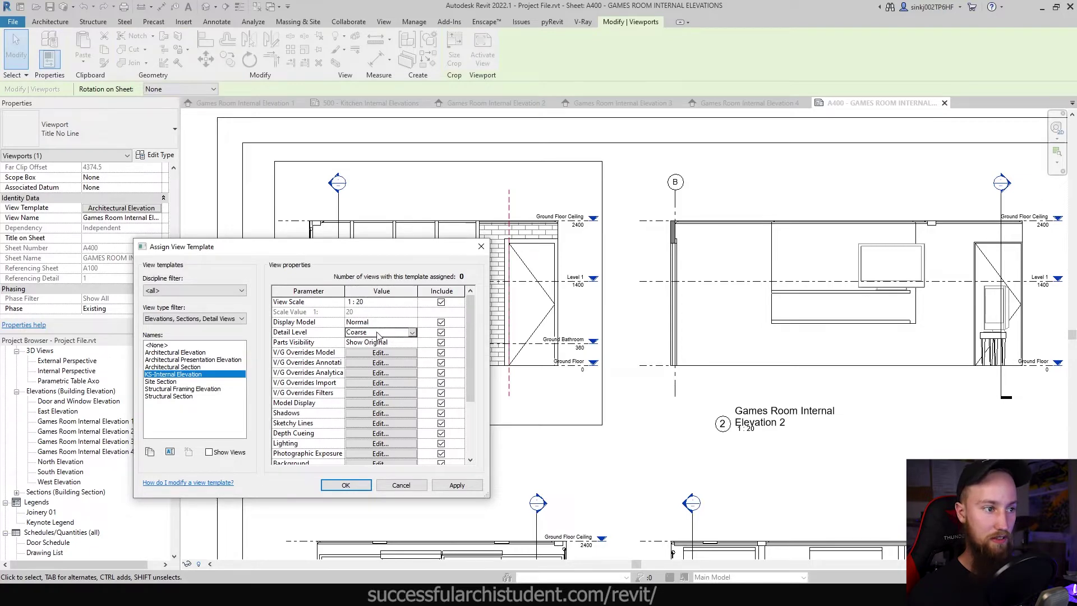
{"action": "left_click", "coordinate": [412, 333]}
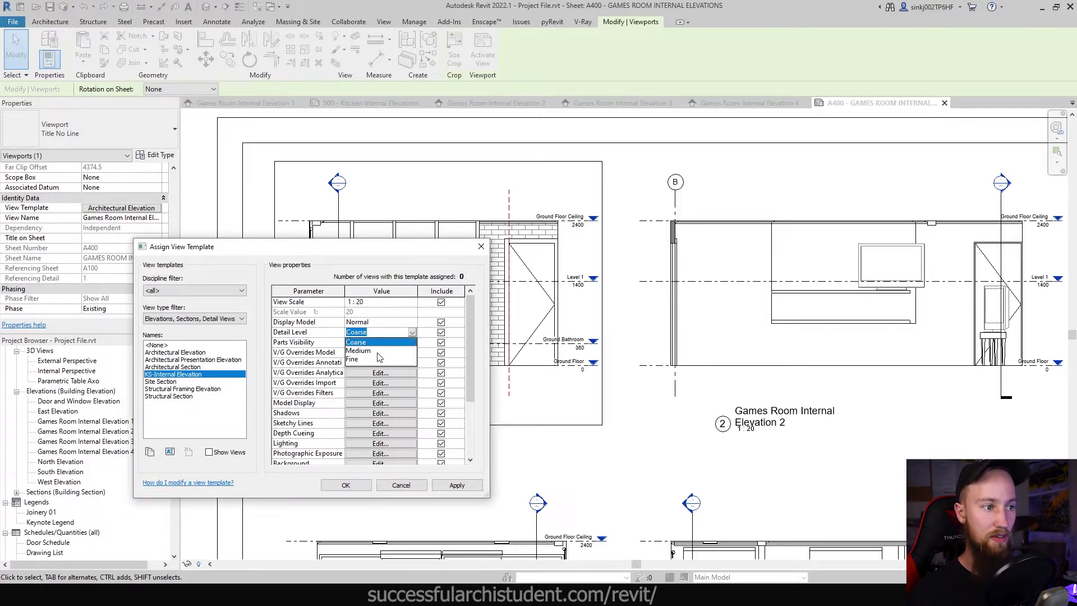
{"action": "left_click", "coordinate": [356, 342]}
{"action": "left_click", "coordinate": [457, 485]}
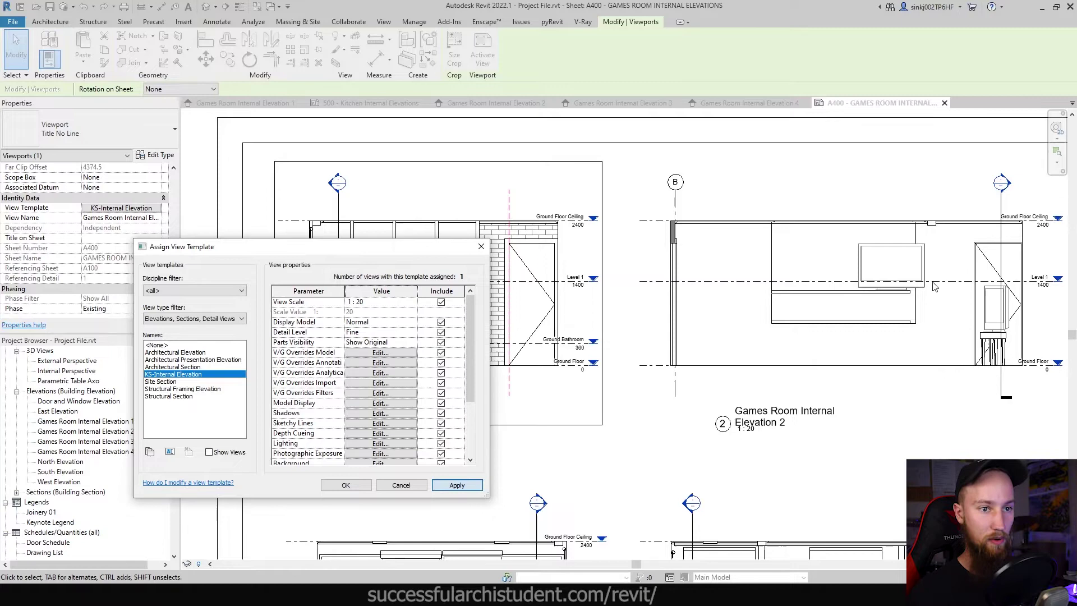
{"action": "left_click", "coordinate": [346, 485]}
Step: Assign the KS-Internal Elevation view template to the Games Room Internal Elevation 2, 3 and 4 viewports together and deselect them
{"action": "scroll", "coordinate": [449, 328], "scroll_direction": "down", "scroll_amount": 3}
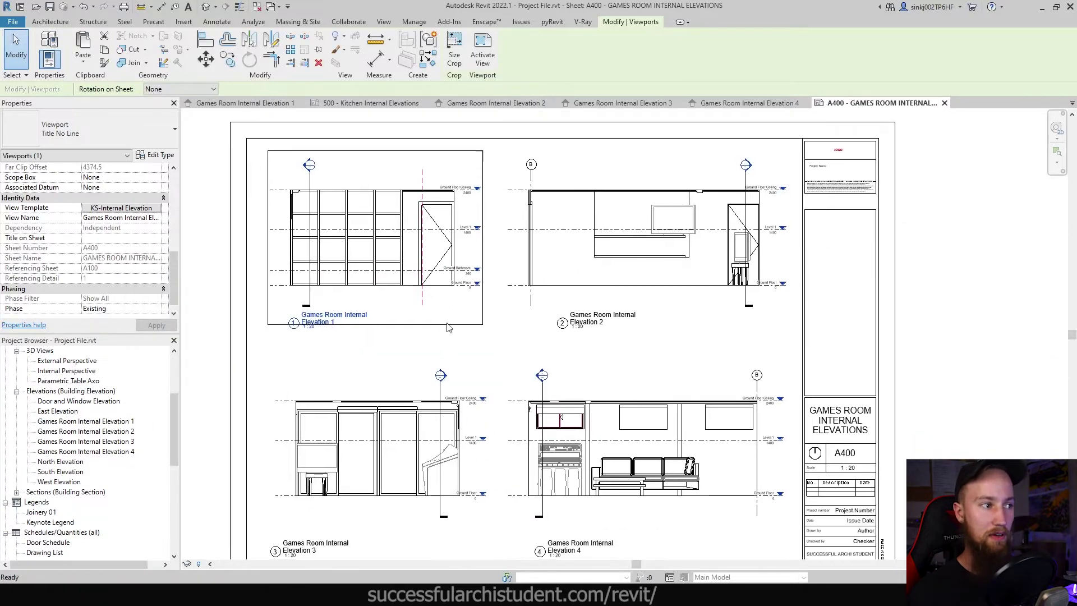
{"action": "scroll", "coordinate": [449, 328], "scroll_direction": "down", "scroll_amount": 1}
{"action": "left_click", "coordinate": [536, 422]}
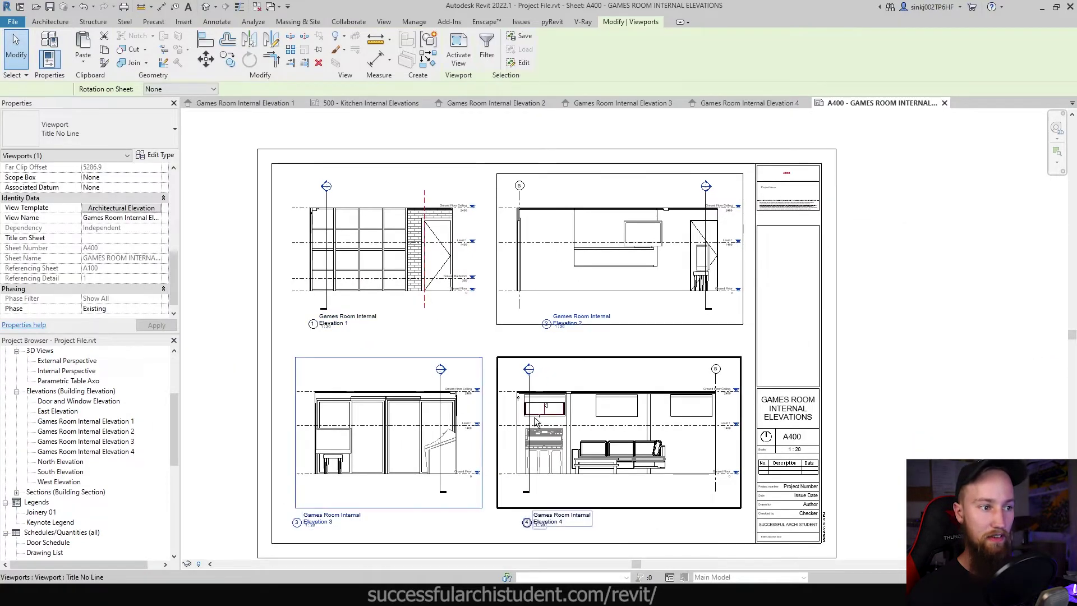
{"action": "key", "text": "s"}
{"action": "key", "text": "a"}
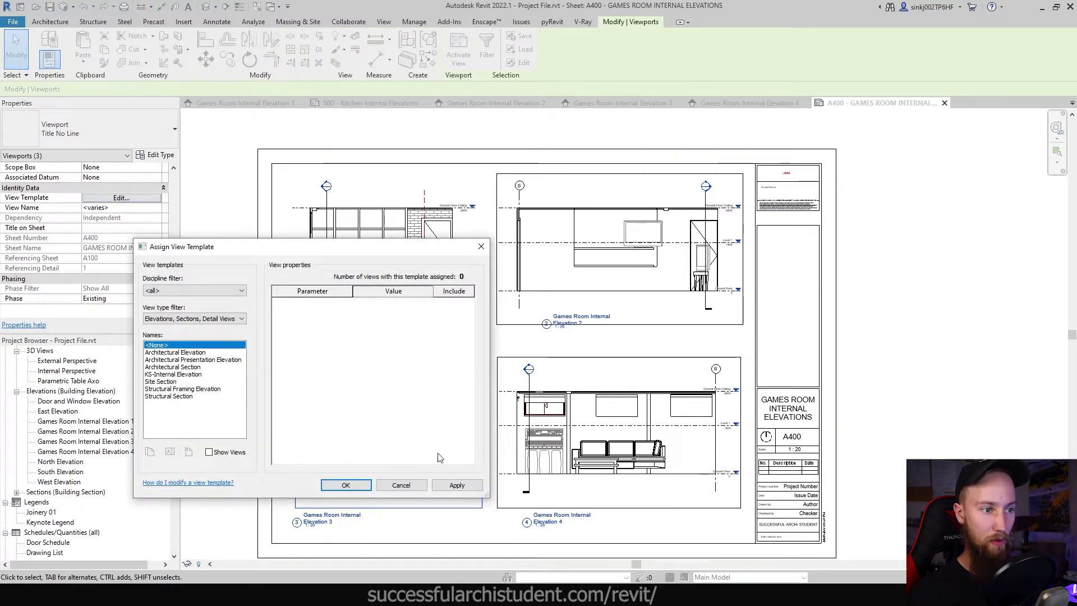
{"action": "left_click", "coordinate": [175, 374]}
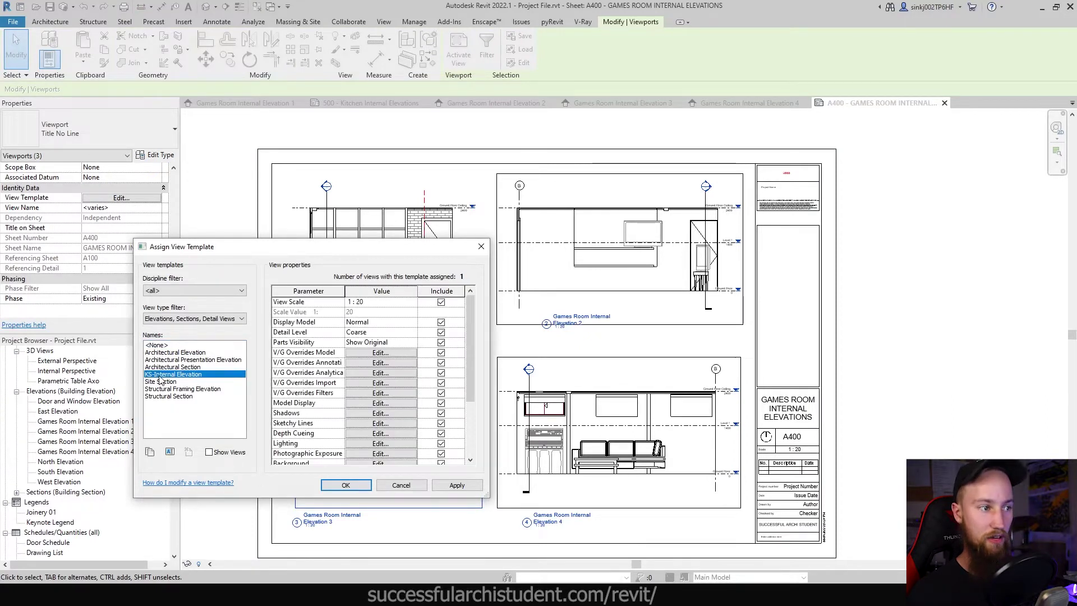
{"action": "left_click", "coordinate": [457, 485]}
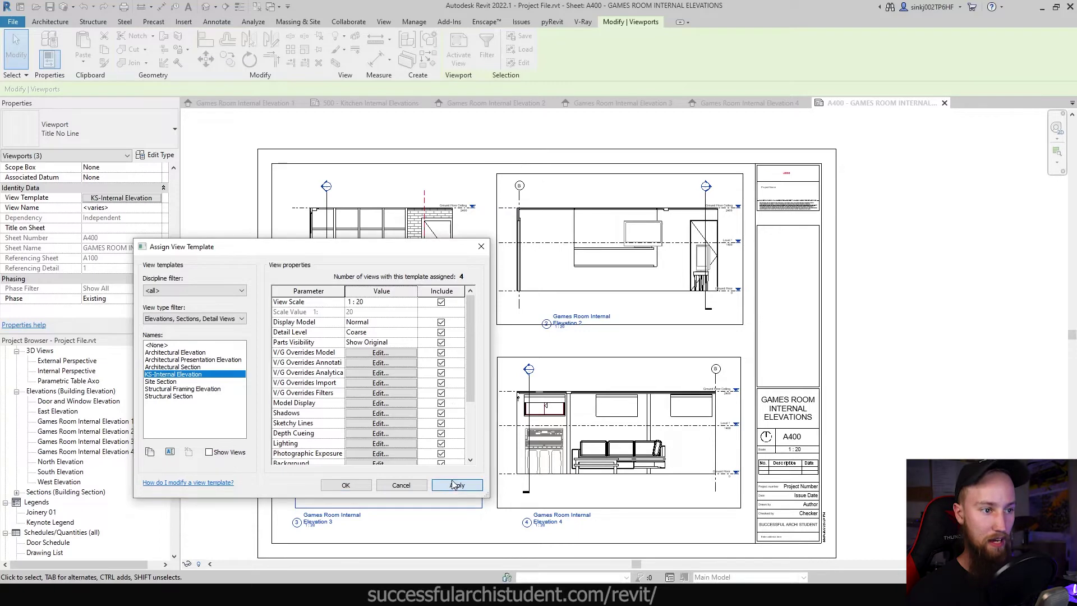
{"action": "left_click", "coordinate": [346, 485]}
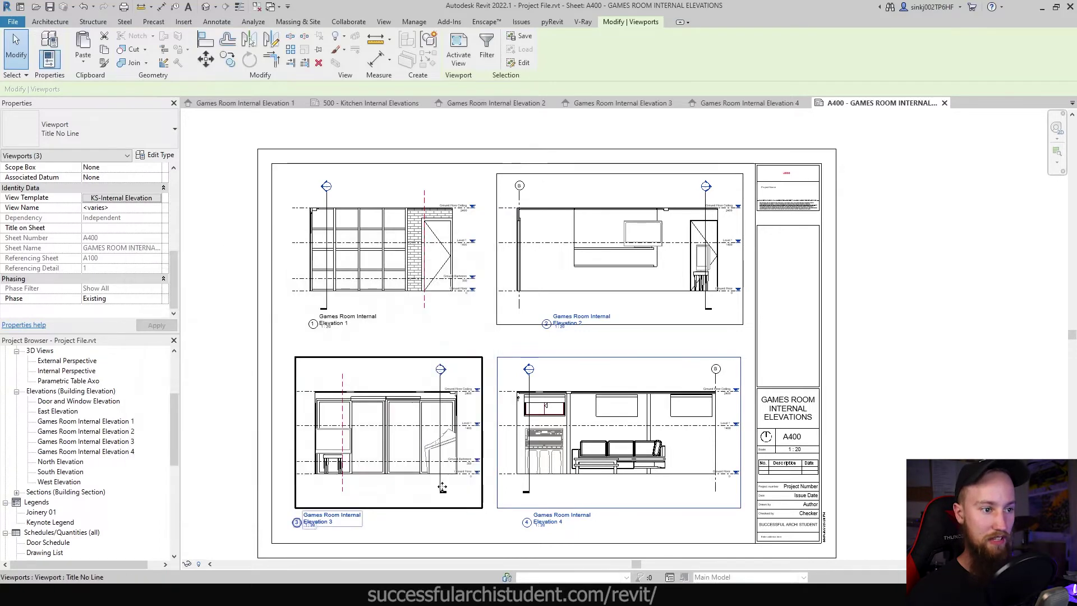
{"action": "scroll", "coordinate": [432, 536], "scroll_direction": "up", "scroll_amount": 3}
{"action": "left_click", "coordinate": [432, 535]}
Step: Try a 1:50 view scale in the KS-Internal Elevation template from the activated Elevation 3 view and apply it
{"action": "scroll", "coordinate": [556, 499], "scroll_direction": "down", "scroll_amount": 4}
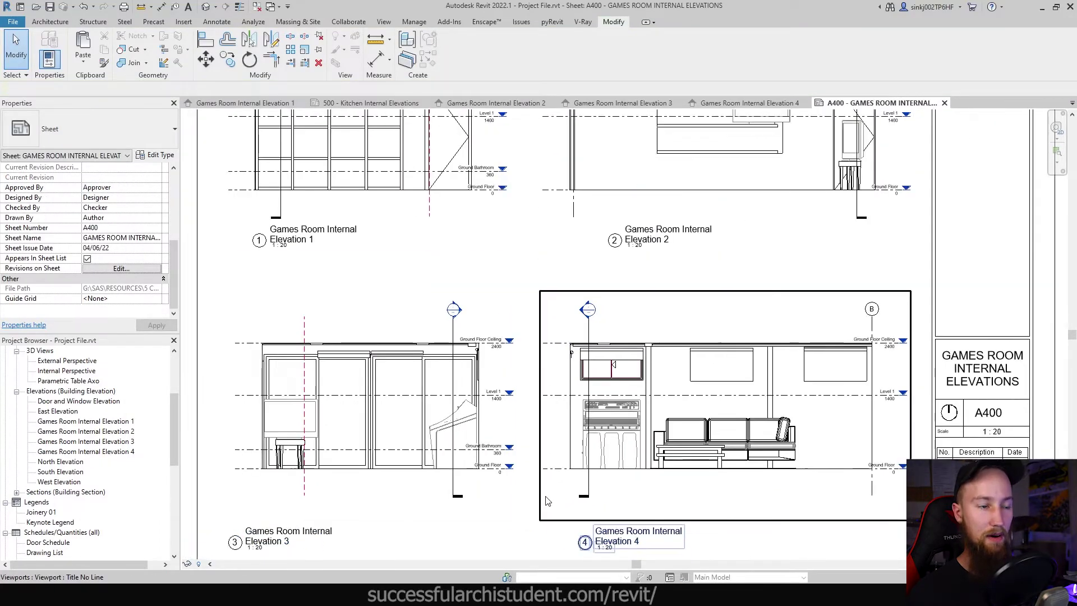
{"action": "double_click", "coordinate": [459, 446]}
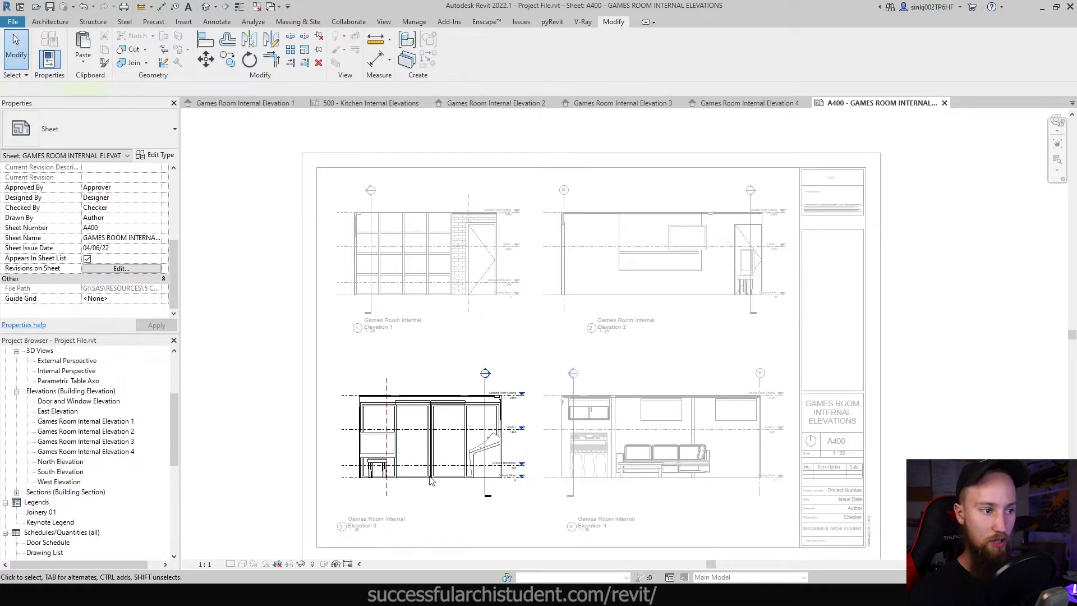
{"action": "scroll", "coordinate": [426, 448], "scroll_direction": "up", "scroll_amount": 2}
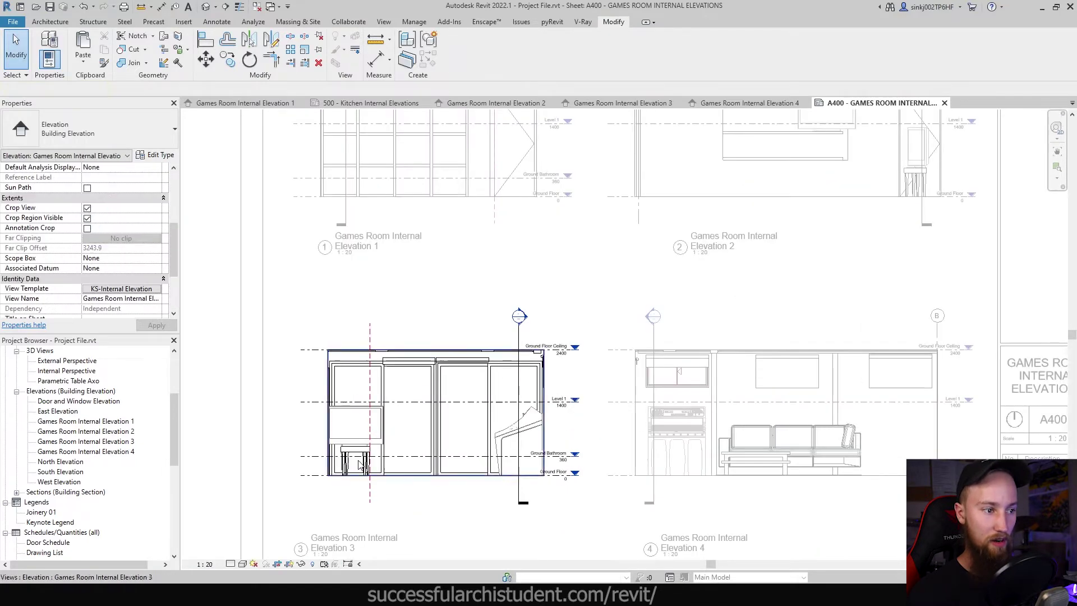
{"action": "left_click", "coordinate": [206, 564]}
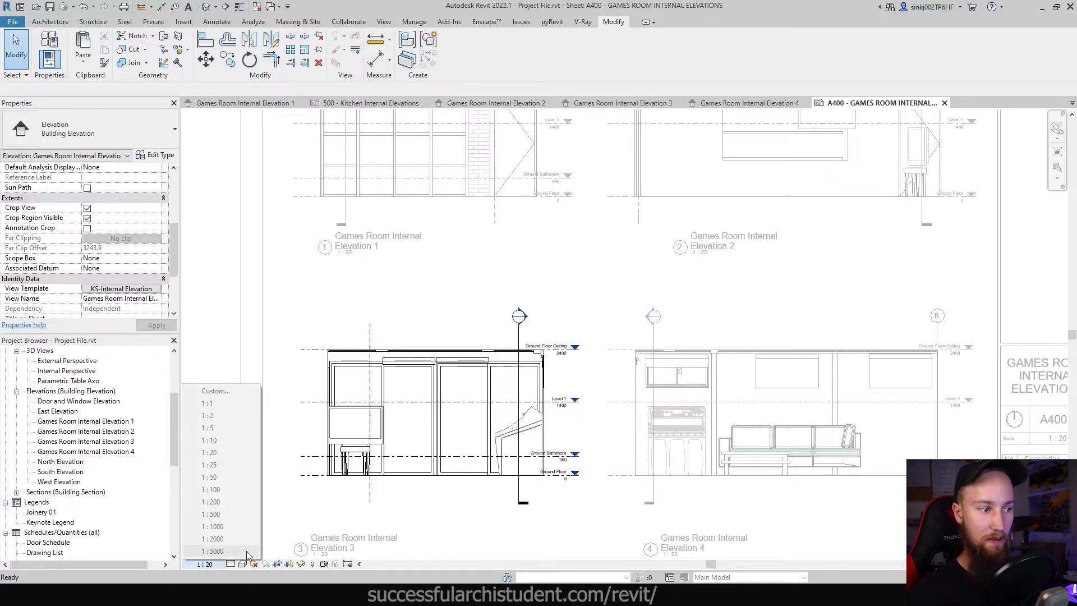
{"action": "left_click", "coordinate": [120, 290]}
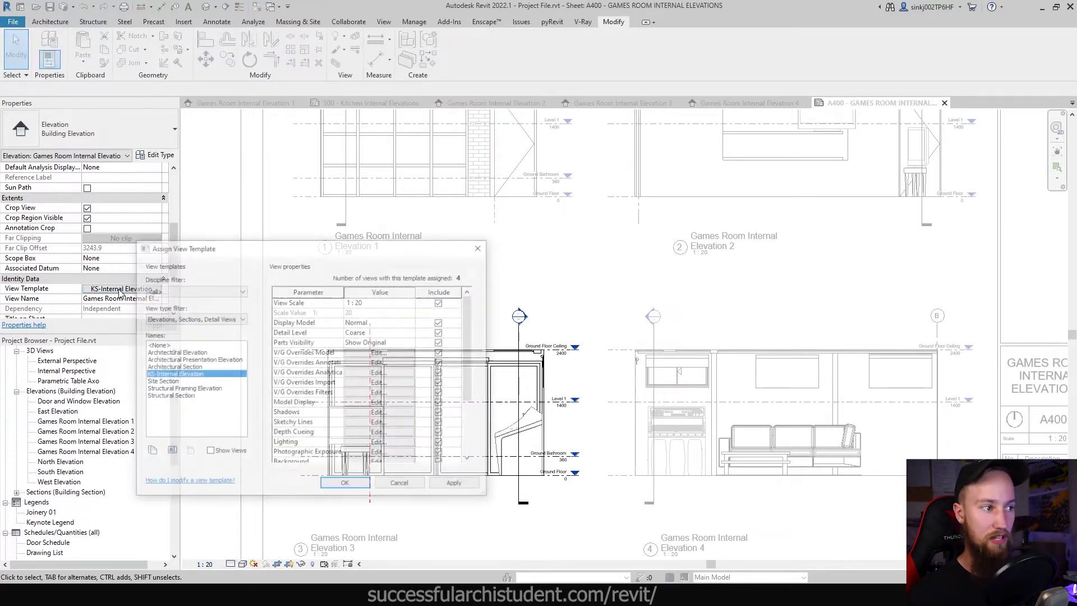
{"action": "left_click", "coordinate": [412, 303]}
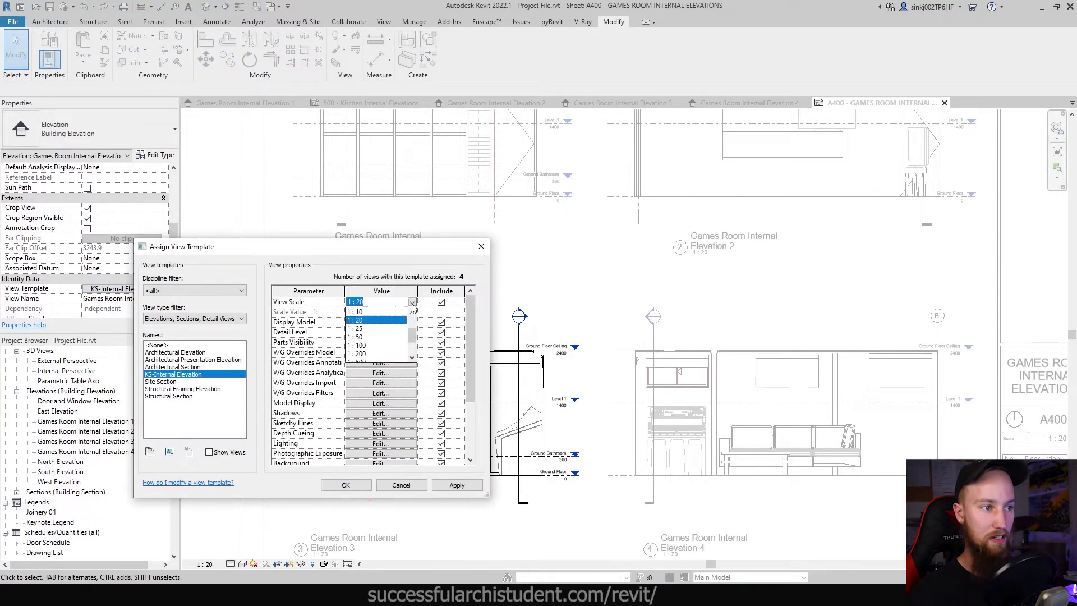
{"action": "left_click", "coordinate": [365, 336]}
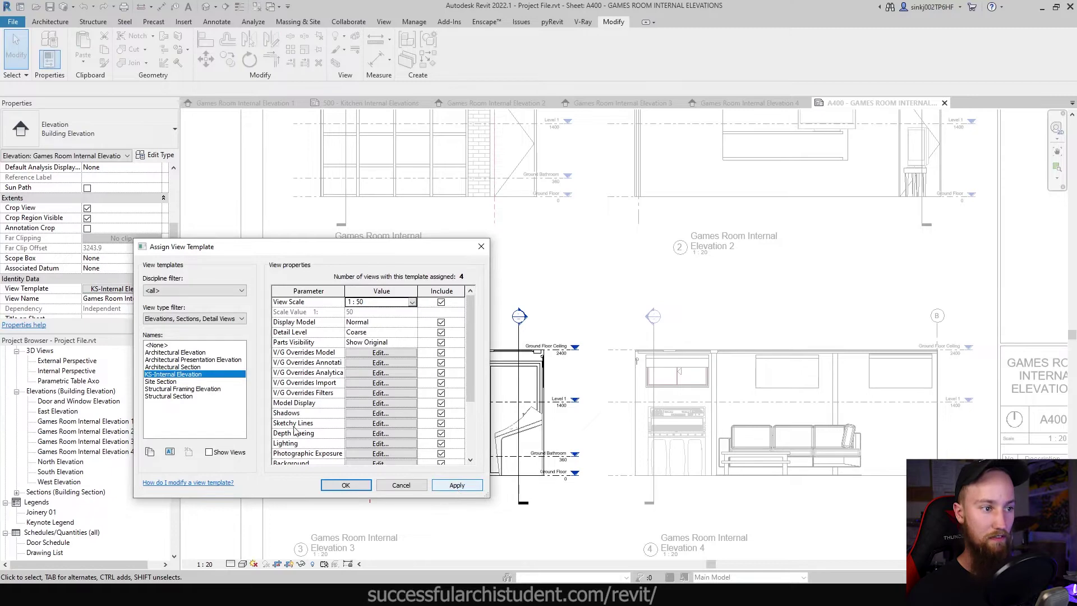
{"action": "left_click", "coordinate": [457, 486]}
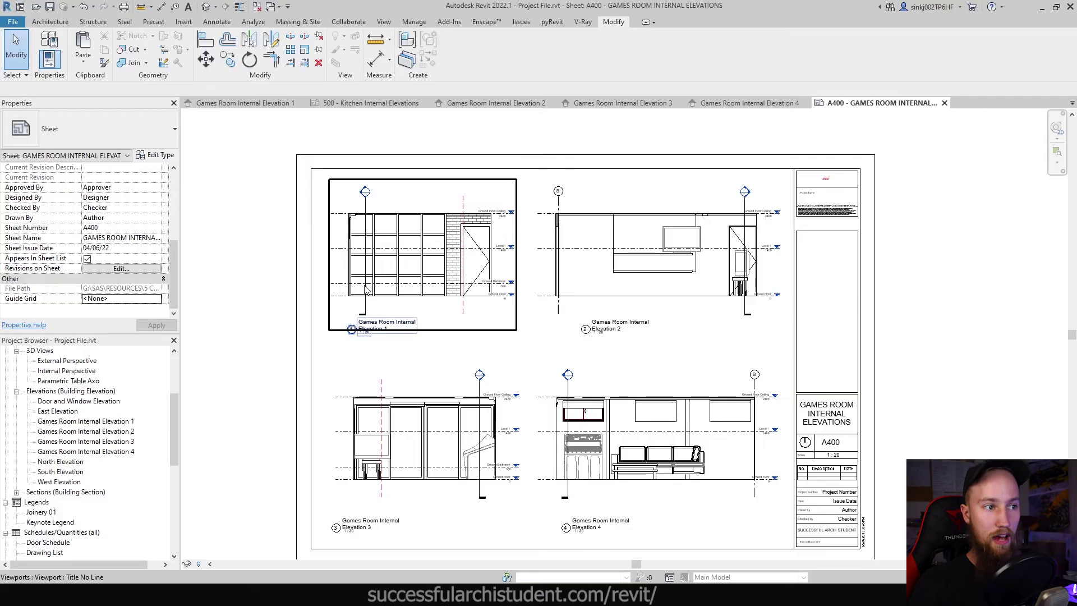
{"action": "left_click", "coordinate": [594, 287]}
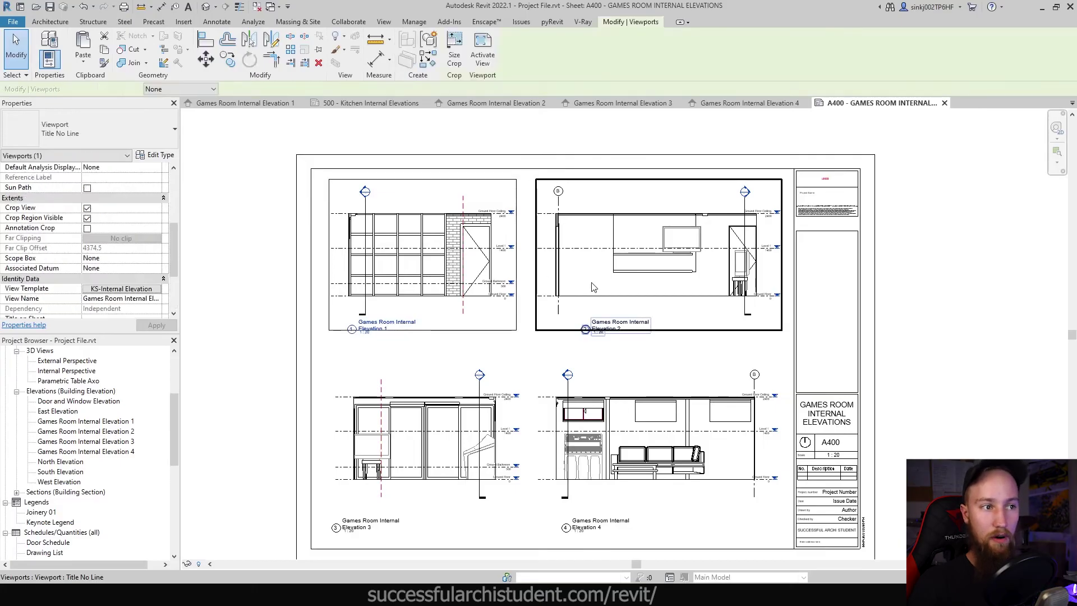
{"action": "left_click", "coordinate": [261, 366]}
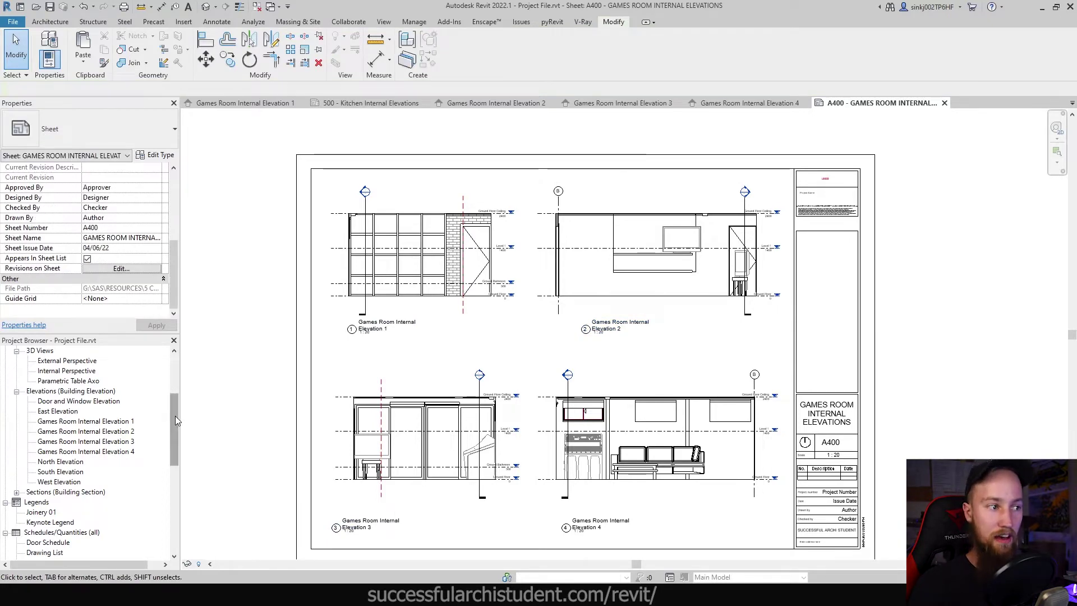
{"action": "left_click_drag", "start_coordinate": [175, 416], "coordinate": [174, 461]}
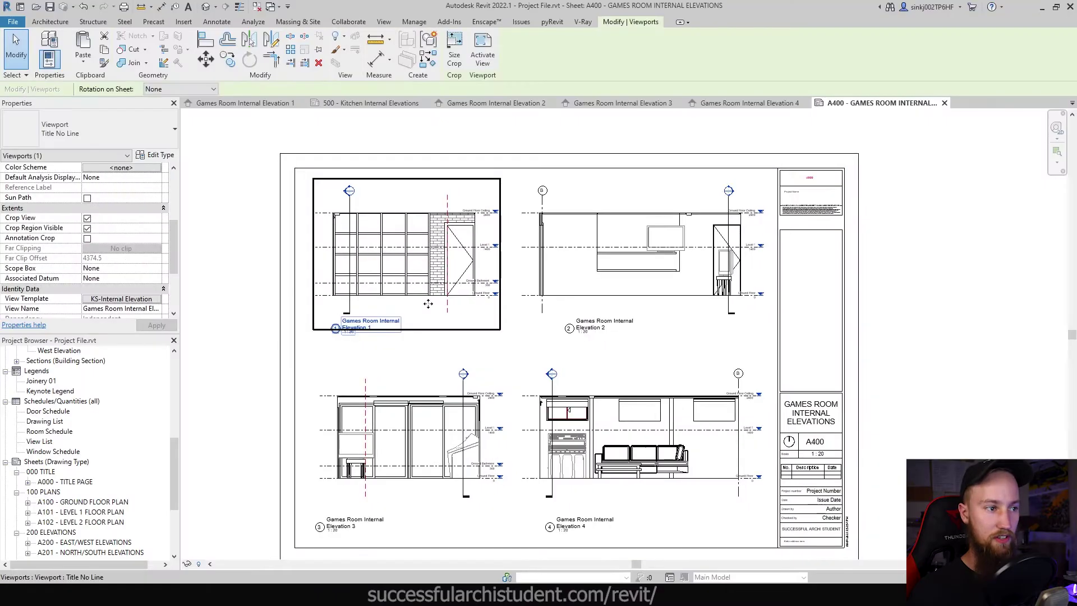
Step: Review the settings of the view template assigned to the Elevation 1 viewport and close them without changes
{"action": "scroll", "coordinate": [94, 283], "scroll_direction": "down", "scroll_amount": 2}
{"action": "left_click", "coordinate": [118, 249]}
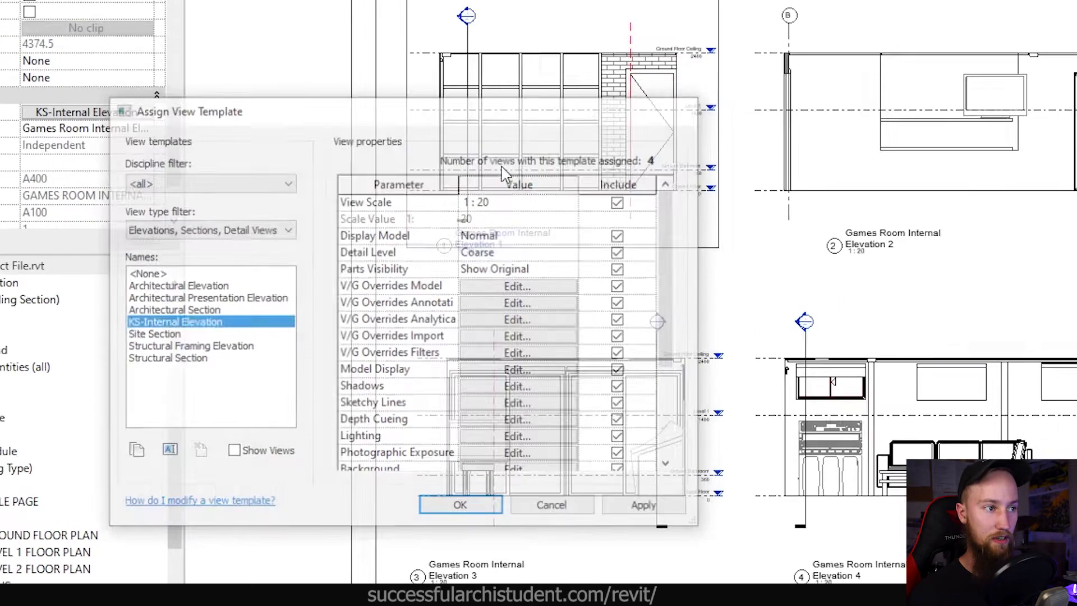
{"action": "left_click", "coordinate": [473, 496]}
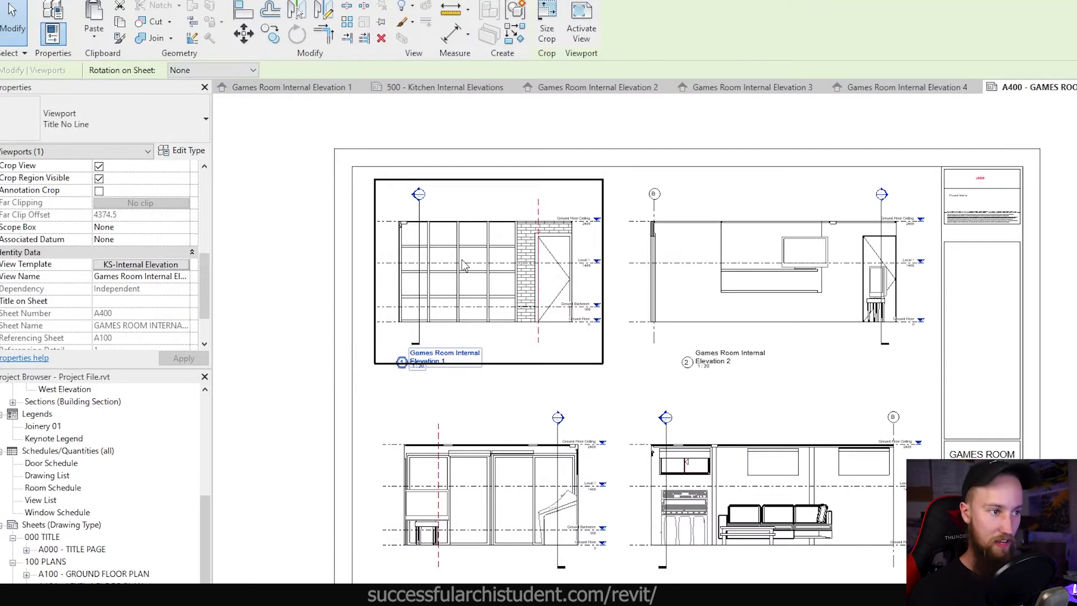
{"action": "key", "text": "v"}
{"action": "key", "text": "v"}
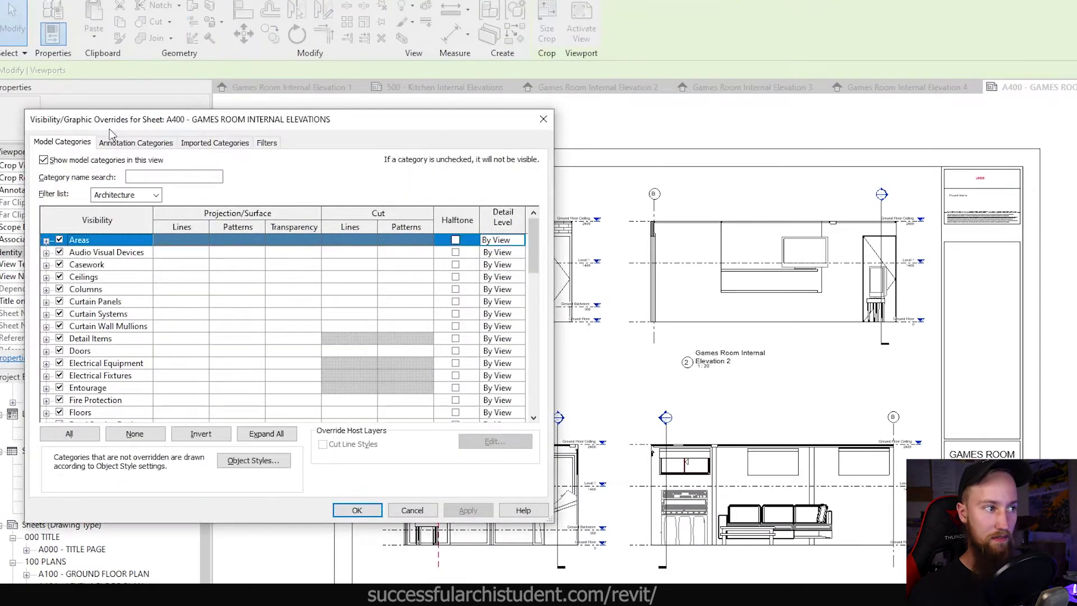
{"action": "key", "text": "Escape"}
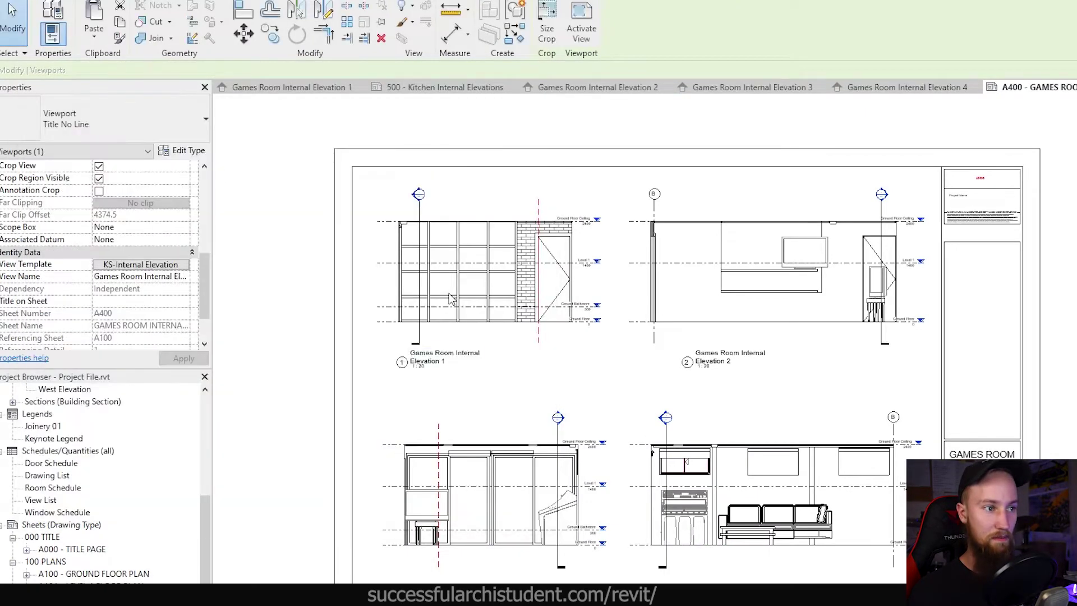
{"action": "key", "text": "Escape"}
Step: Activate the Elevation 1 view and open the annotation category overrides of its KS-Internal Elevation template
{"action": "double_click", "coordinate": [452, 298]}
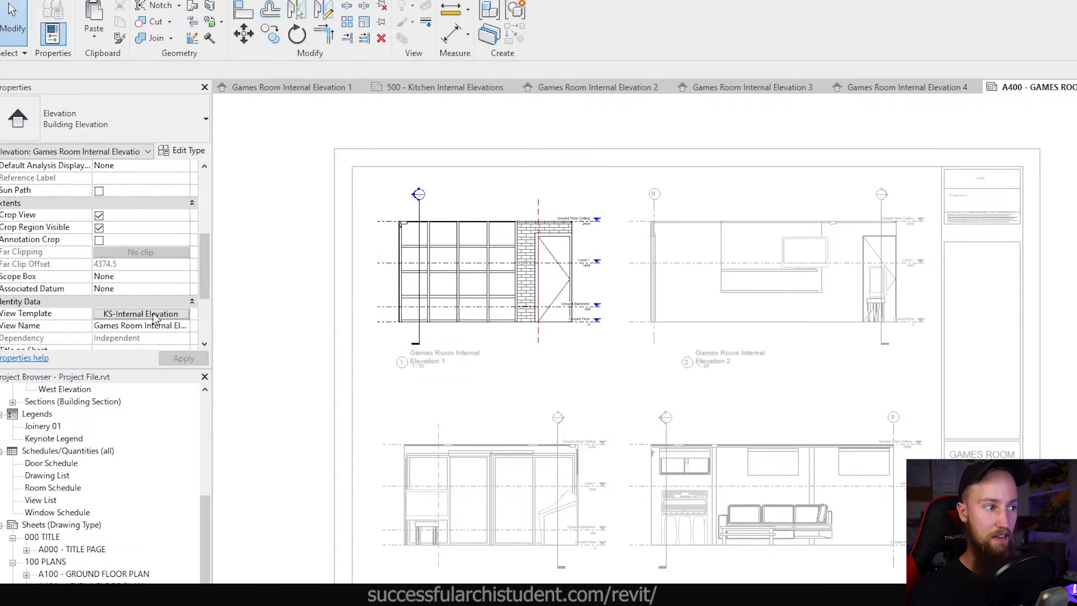
{"action": "left_click", "coordinate": [155, 315]}
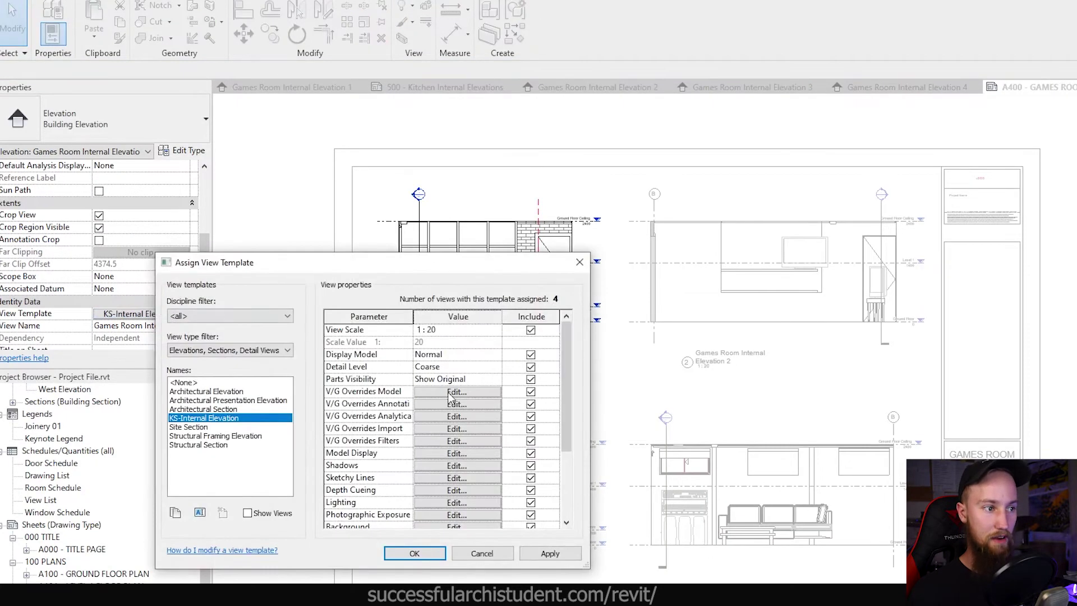
{"action": "left_click", "coordinate": [452, 391]}
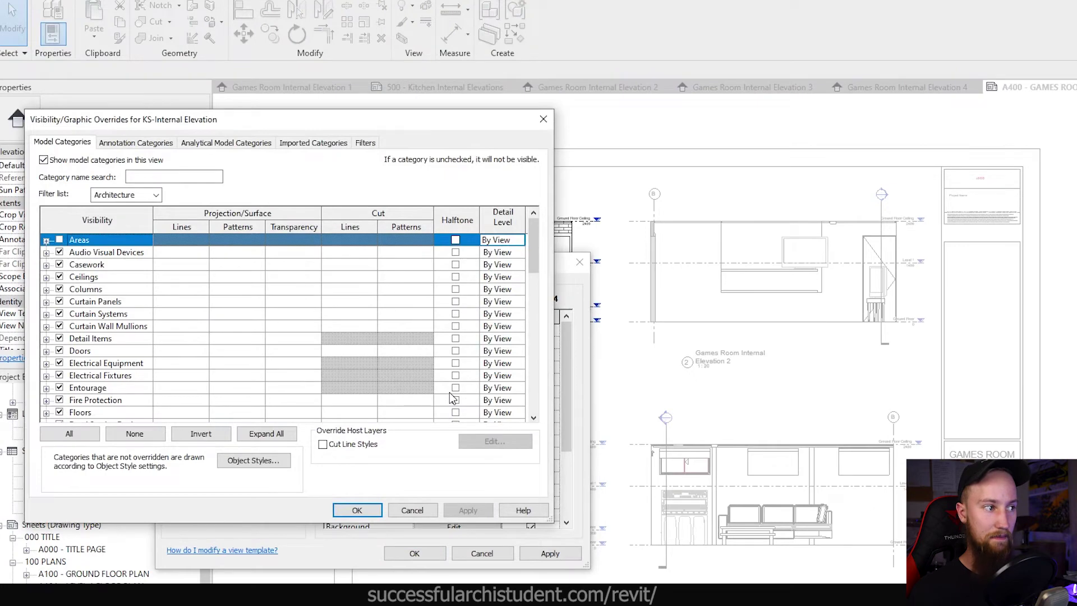
{"action": "left_click", "coordinate": [136, 142]}
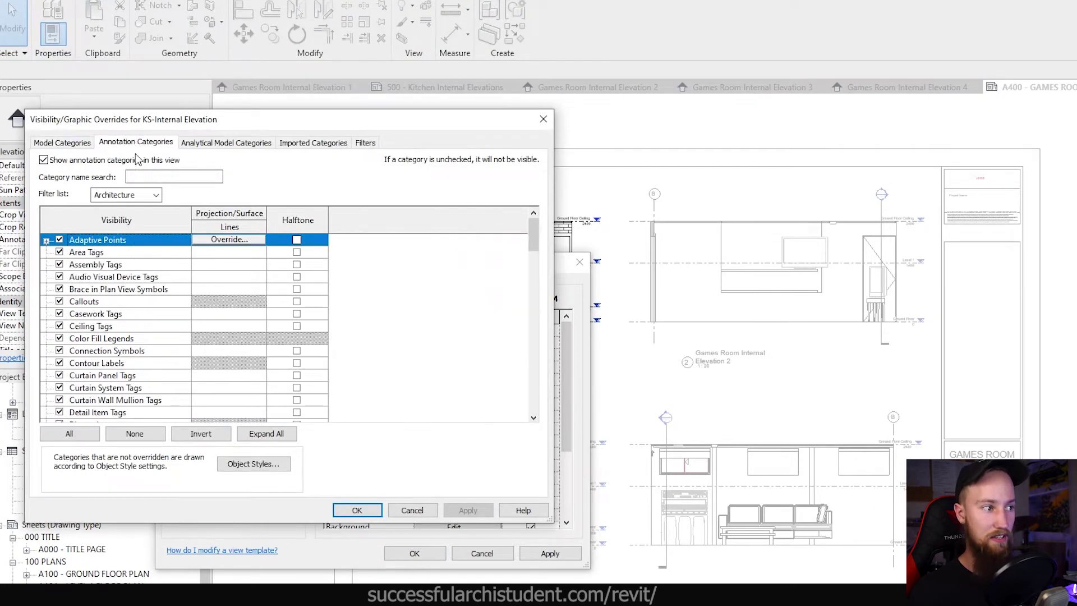
Step: Hide the Sections annotation category in the KS-Internal Elevation template, apply it and return to the sheet
{"action": "left_click", "coordinate": [130, 277]}
{"action": "key", "text": "s"}
{"action": "key", "text": "s"}
{"action": "key", "text": "s"}
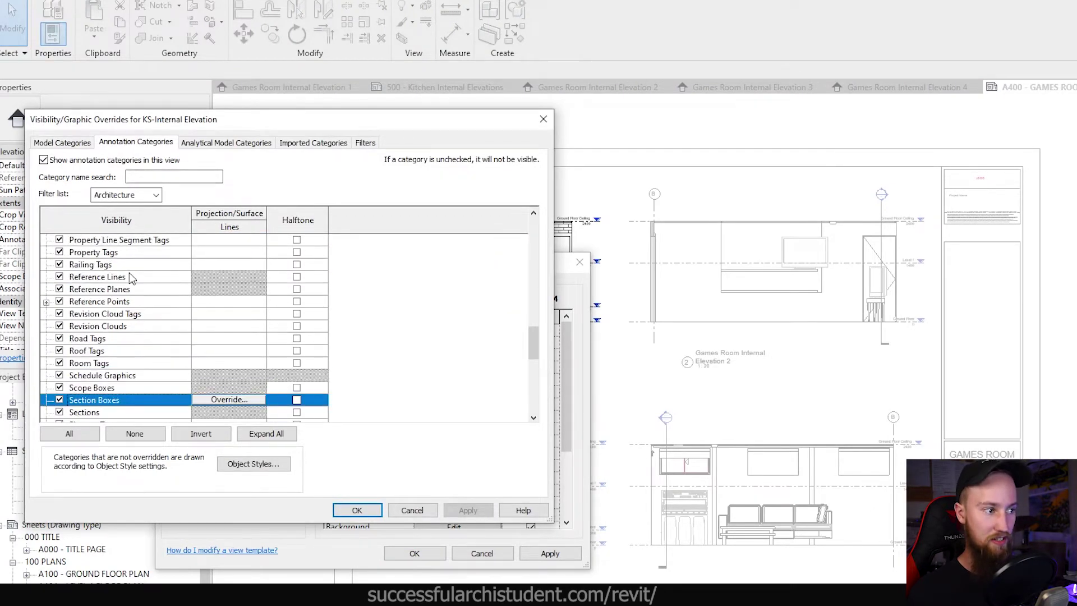
{"action": "scroll", "coordinate": [95, 381], "scroll_direction": "down", "scroll_amount": 1}
{"action": "left_click", "coordinate": [85, 391]}
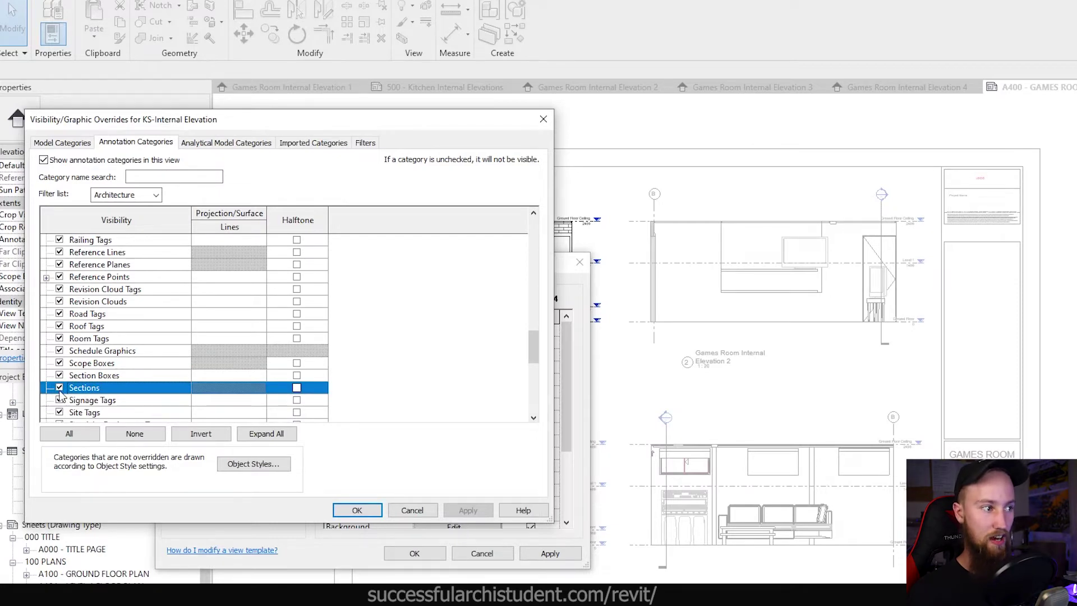
{"action": "left_click", "coordinate": [60, 388]}
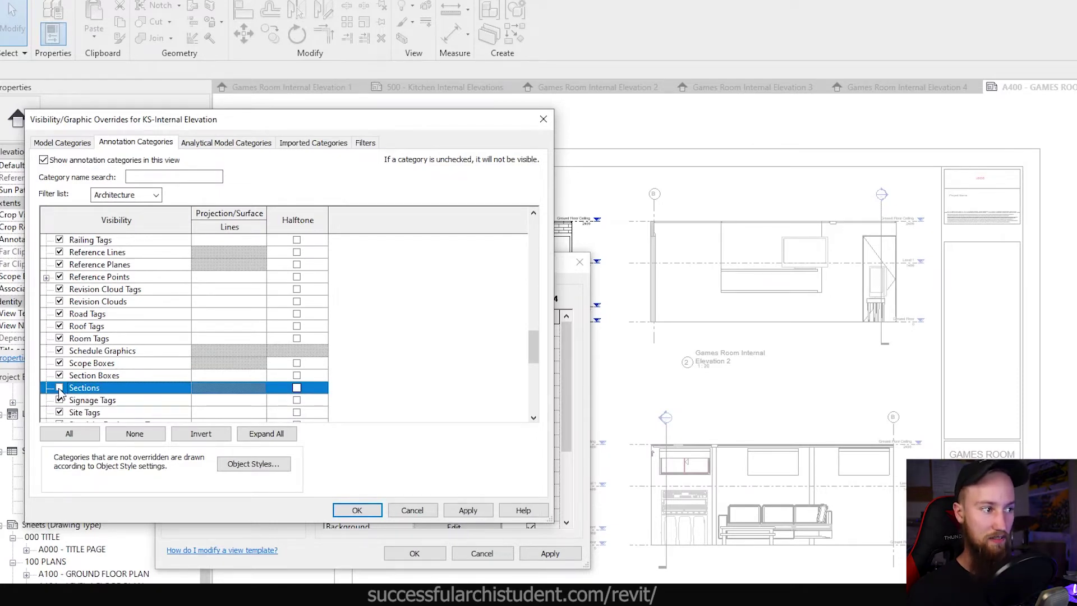
{"action": "left_click", "coordinate": [463, 509]}
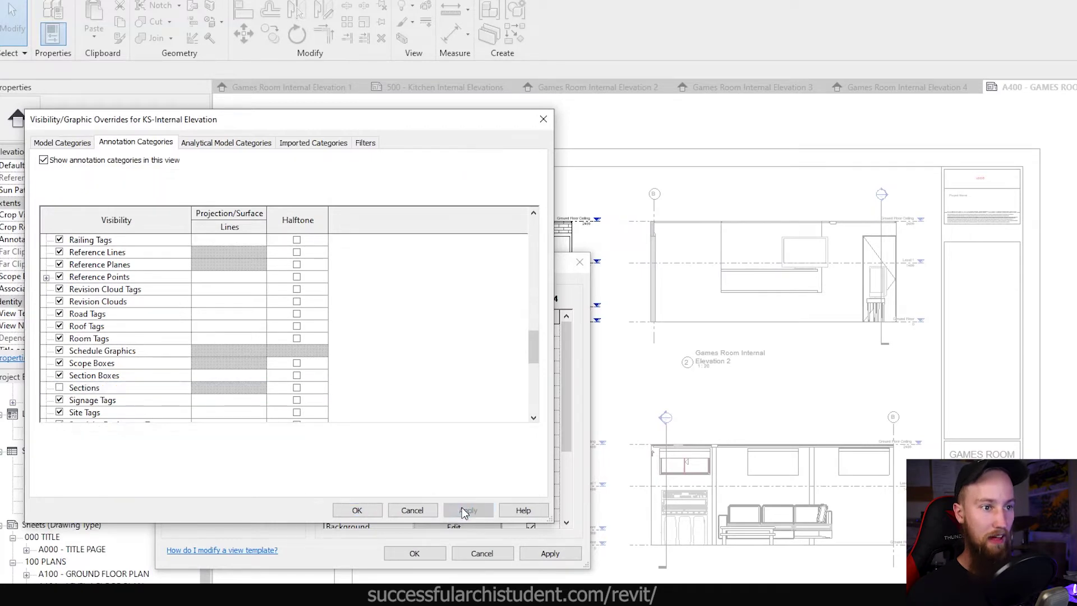
{"action": "left_click", "coordinate": [357, 510]}
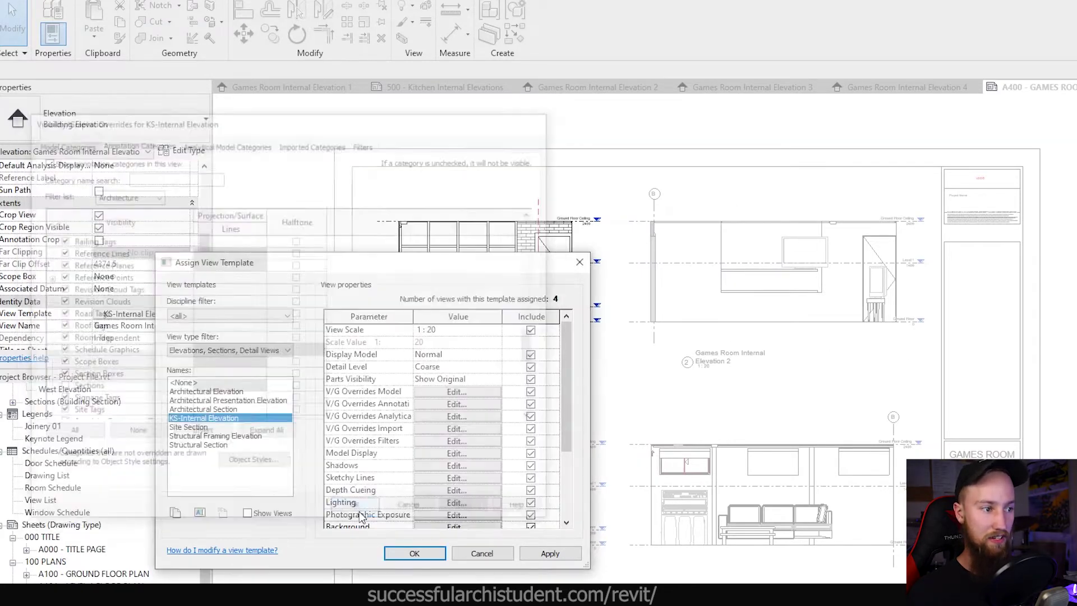
{"action": "left_click", "coordinate": [417, 553]}
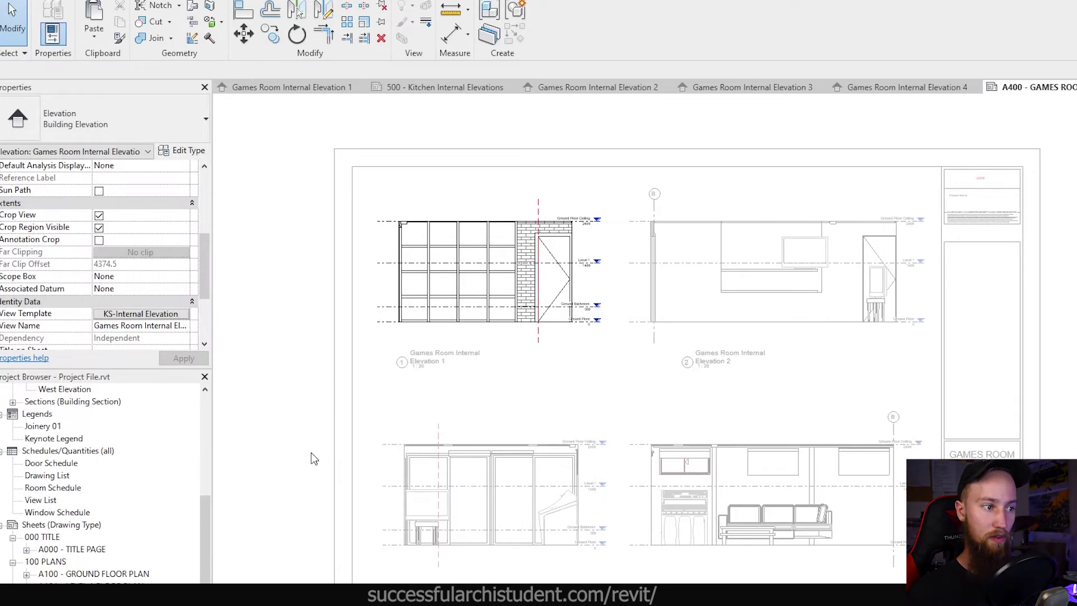
{"action": "key", "text": "Escape"}
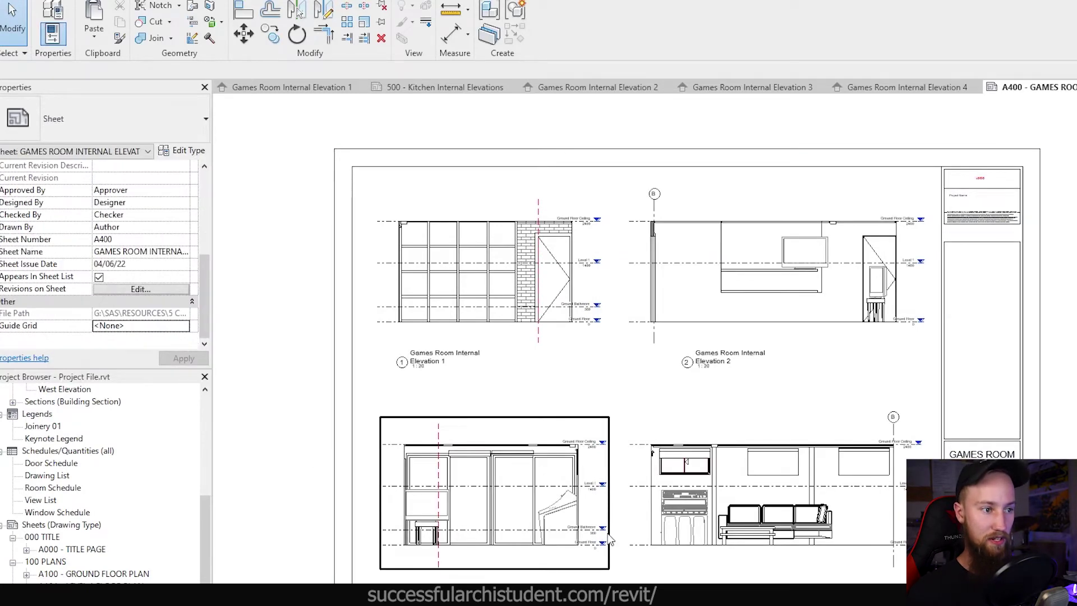
Step: Check the games room elevation views on the sheet for section markers, activating them in turn
{"action": "double_click", "coordinate": [487, 277]}
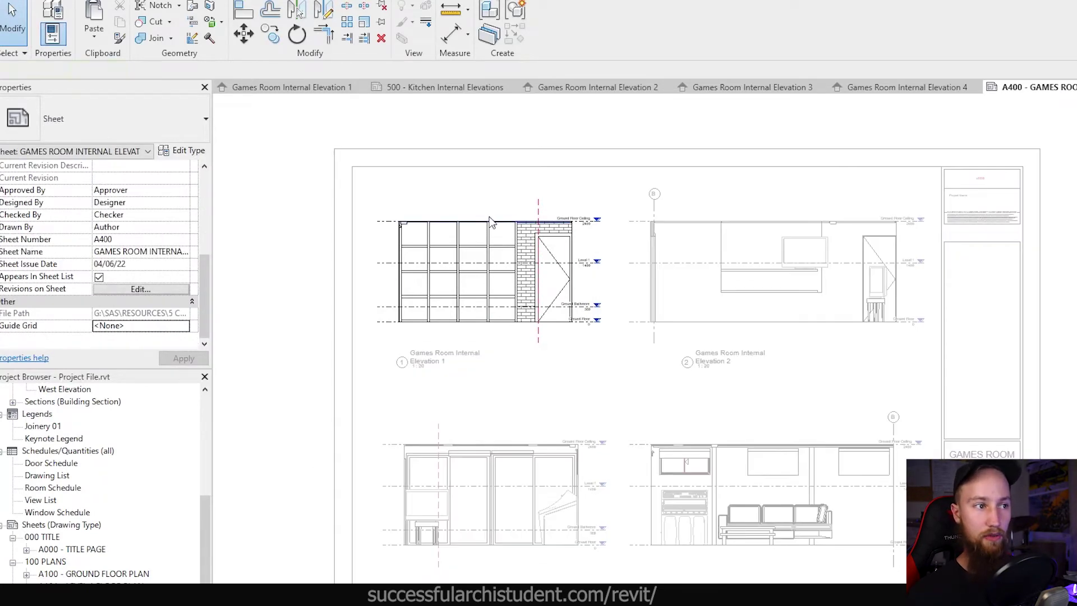
{"action": "double_click", "coordinate": [799, 211]}
{"action": "double_click", "coordinate": [767, 227]}
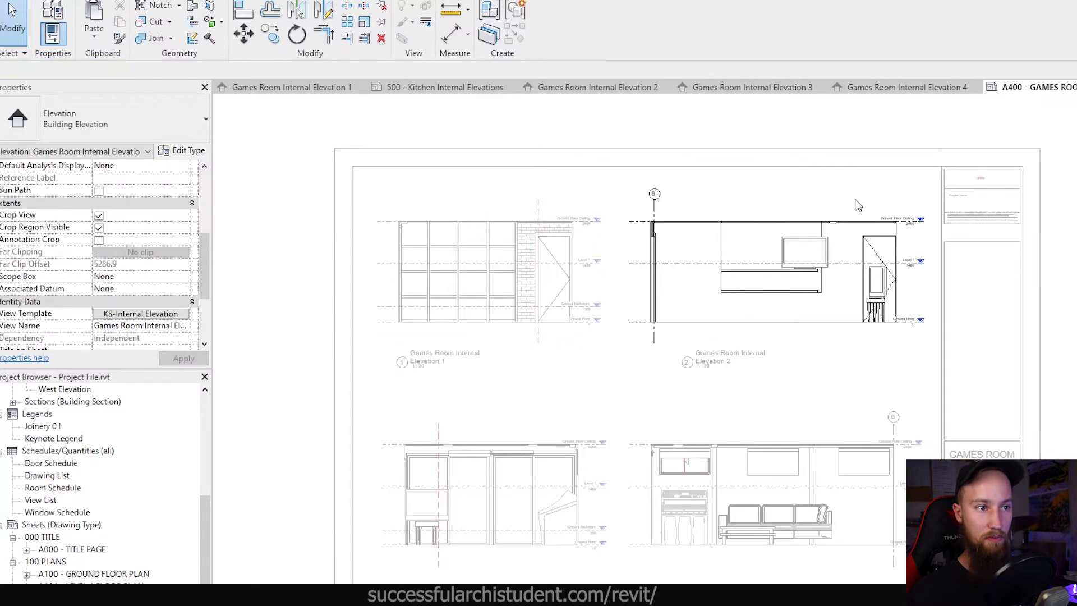
{"action": "double_click", "coordinate": [538, 485]}
{"action": "left_click", "coordinate": [488, 269]}
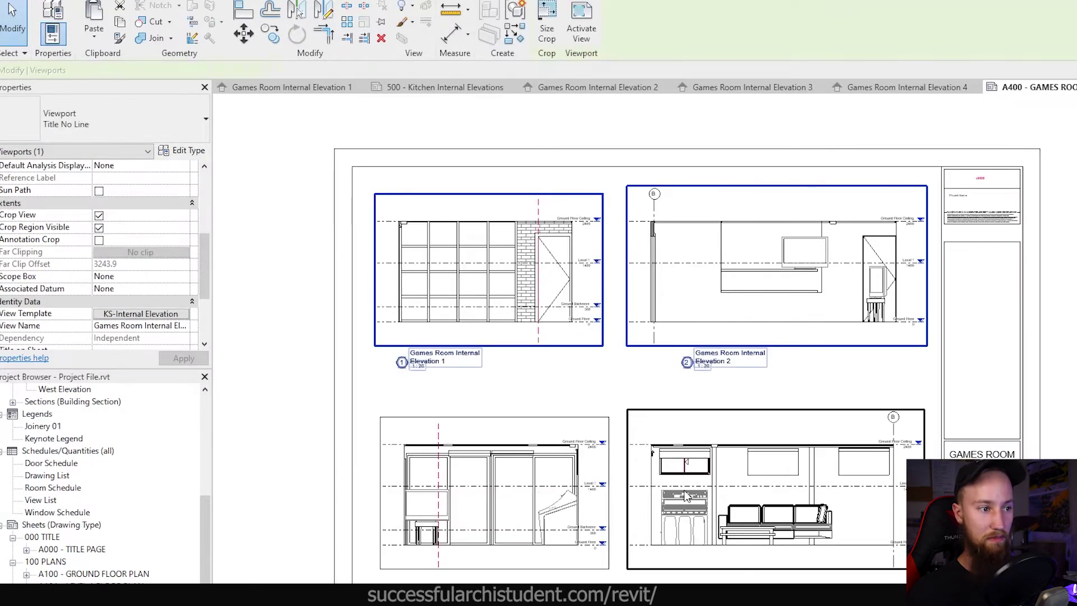
{"action": "left_click", "coordinate": [312, 390]}
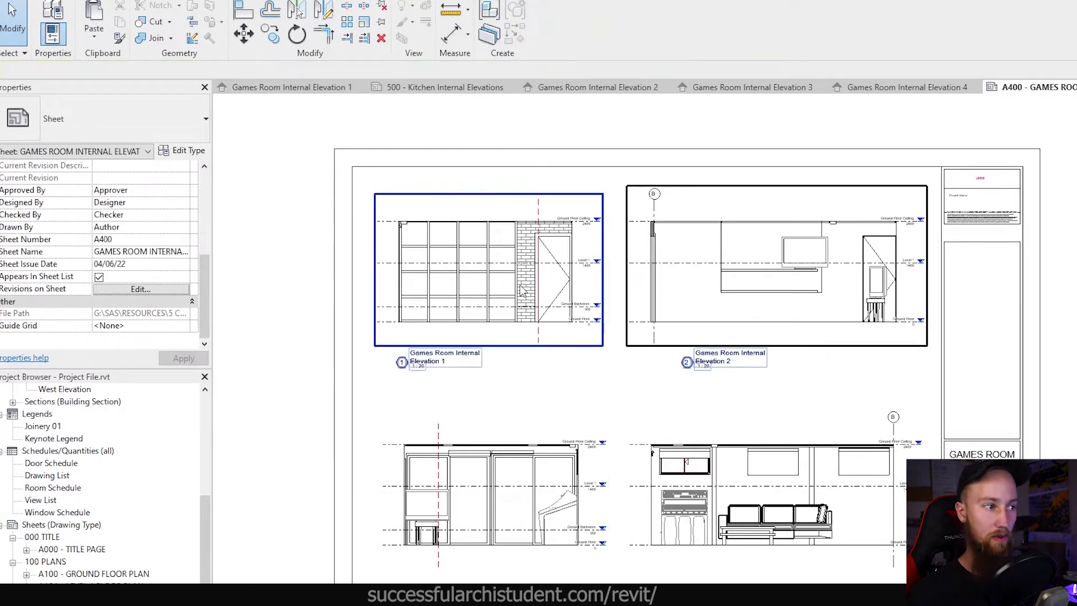
Step: Activate the Elevation 1 view and apply the Shaded display style in the KS-Internal Elevation template's model display settings
{"action": "left_click", "coordinate": [551, 307]}
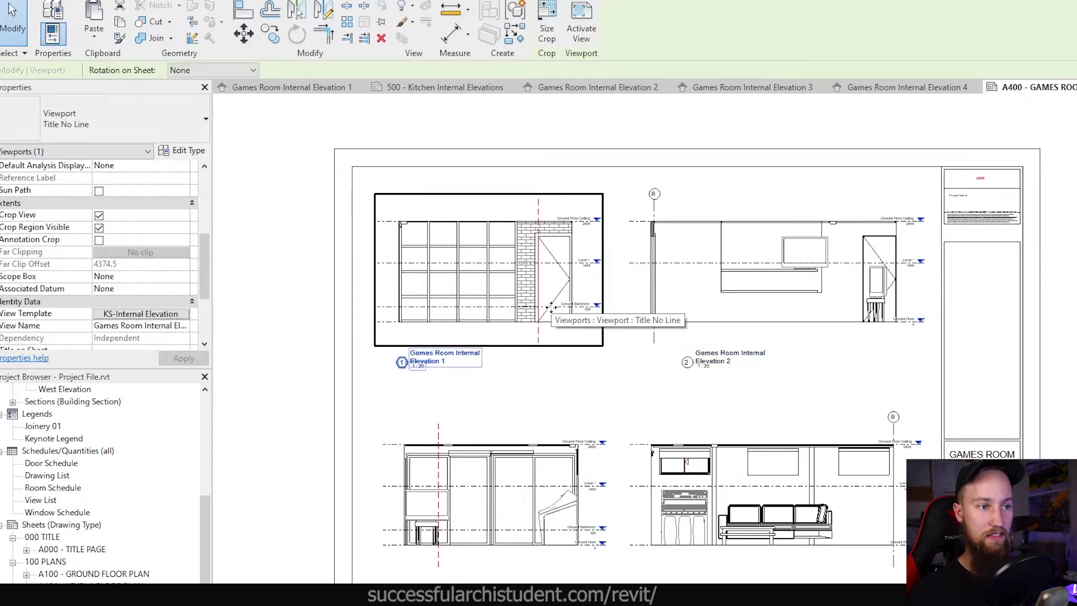
{"action": "double_click", "coordinate": [399, 281]}
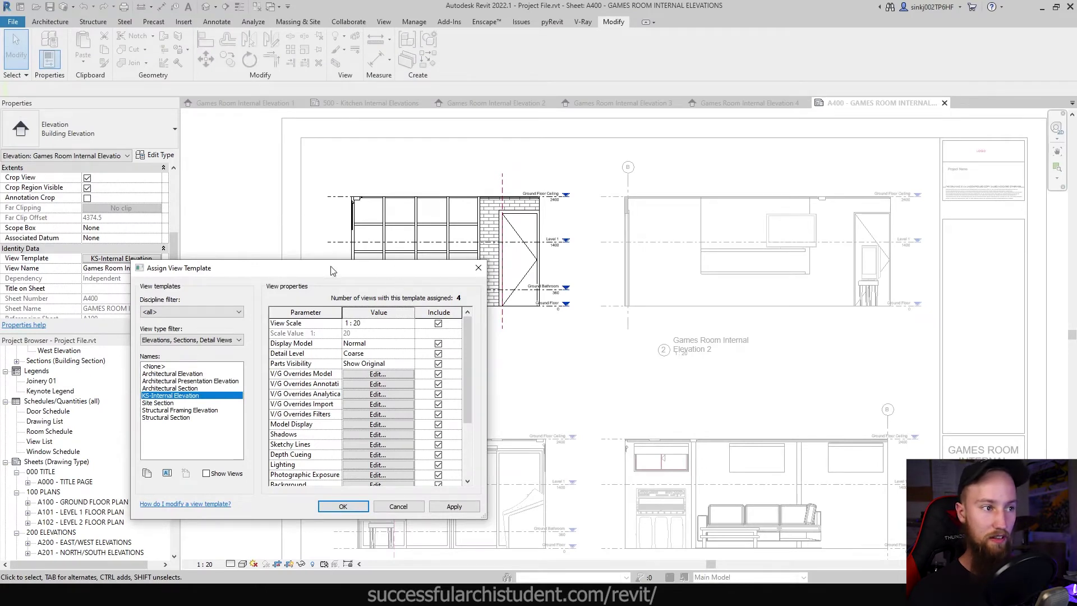
{"action": "left_click_drag", "start_coordinate": [331, 270], "coordinate": [234, 223]}
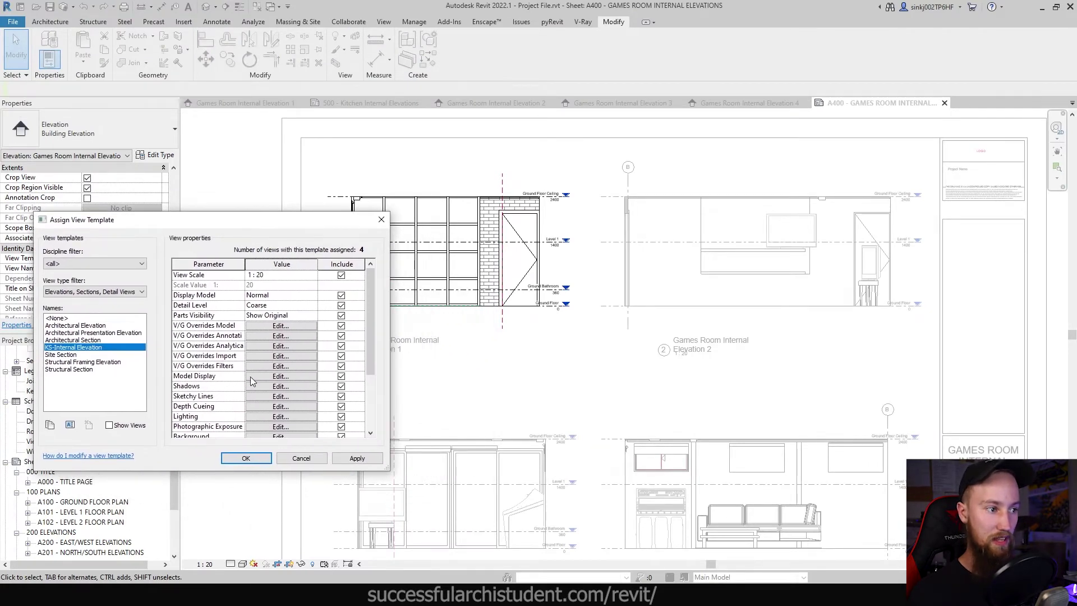
{"action": "left_click", "coordinate": [251, 376]}
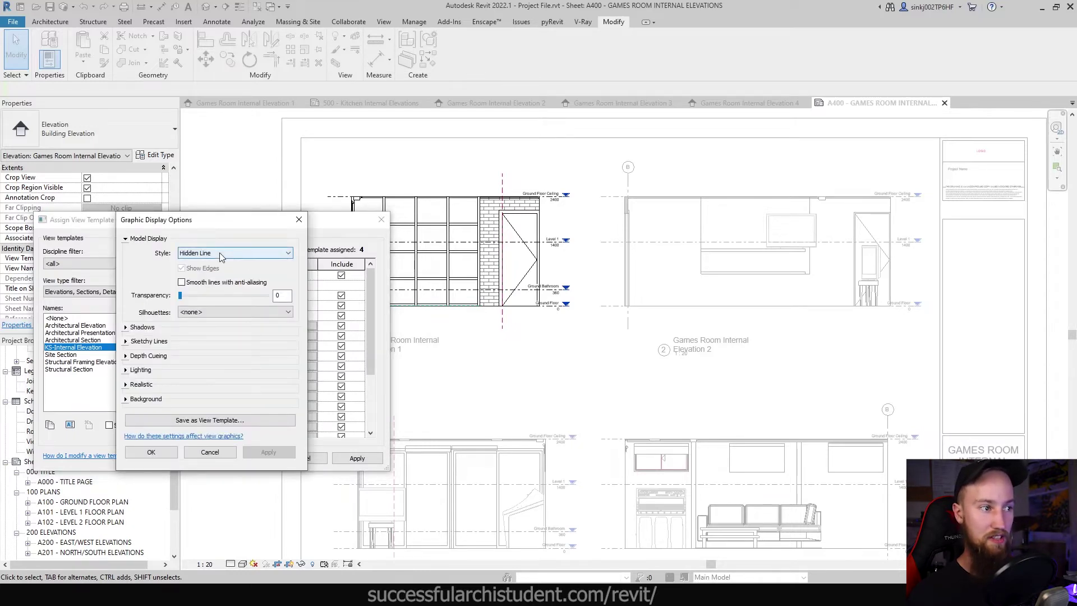
{"action": "left_click", "coordinate": [220, 253]}
{"action": "left_click", "coordinate": [204, 277]}
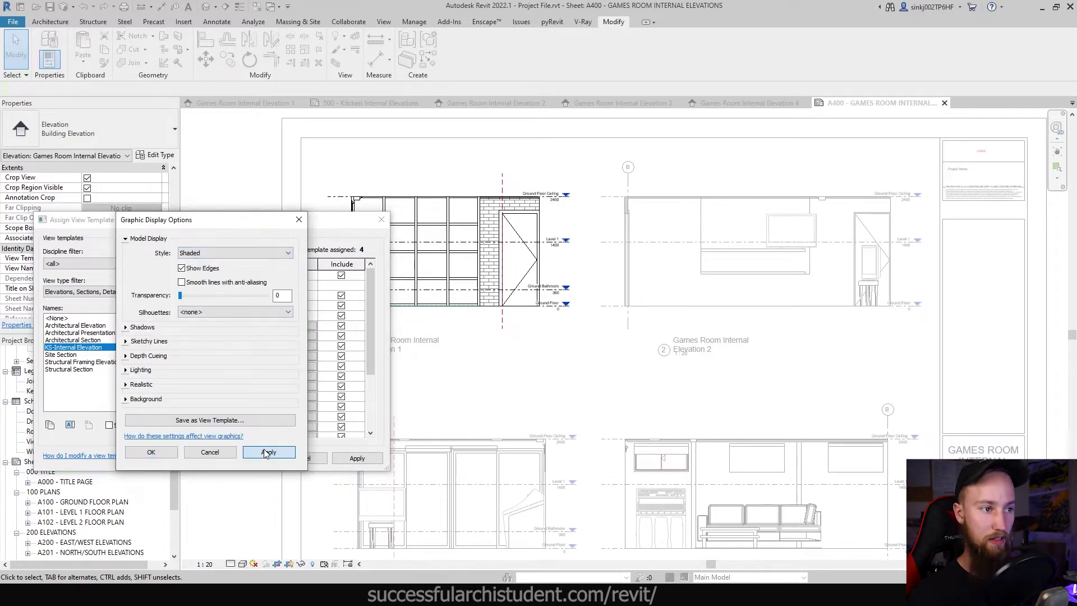
{"action": "left_click", "coordinate": [268, 452]}
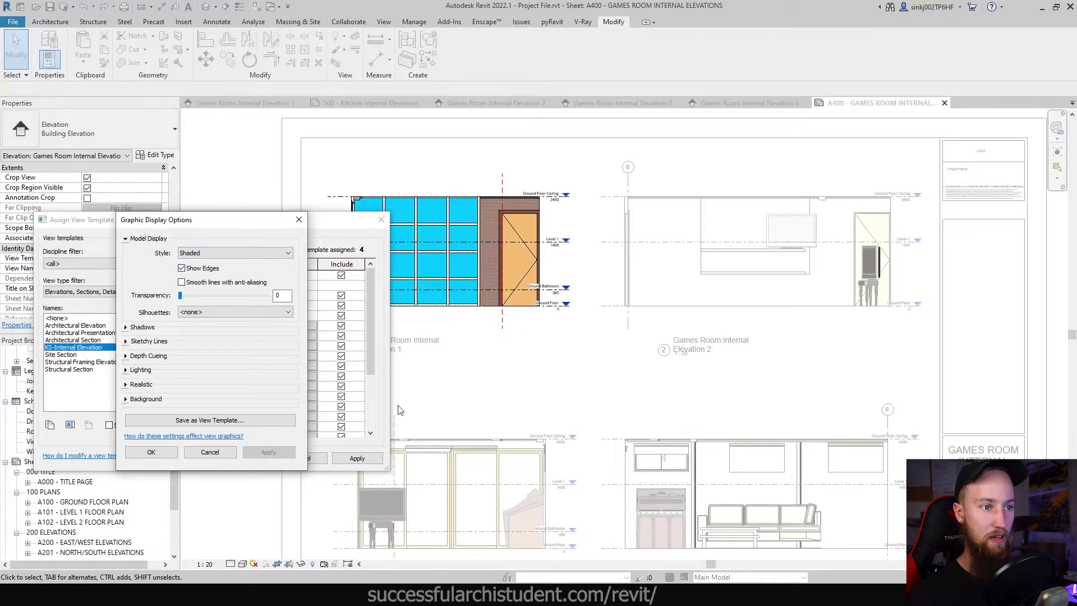
Step: Switch the KS-Internal Elevation template's model display style back to Hidden Line and apply it
{"action": "left_click", "coordinate": [225, 253]}
{"action": "left_click", "coordinate": [196, 269]}
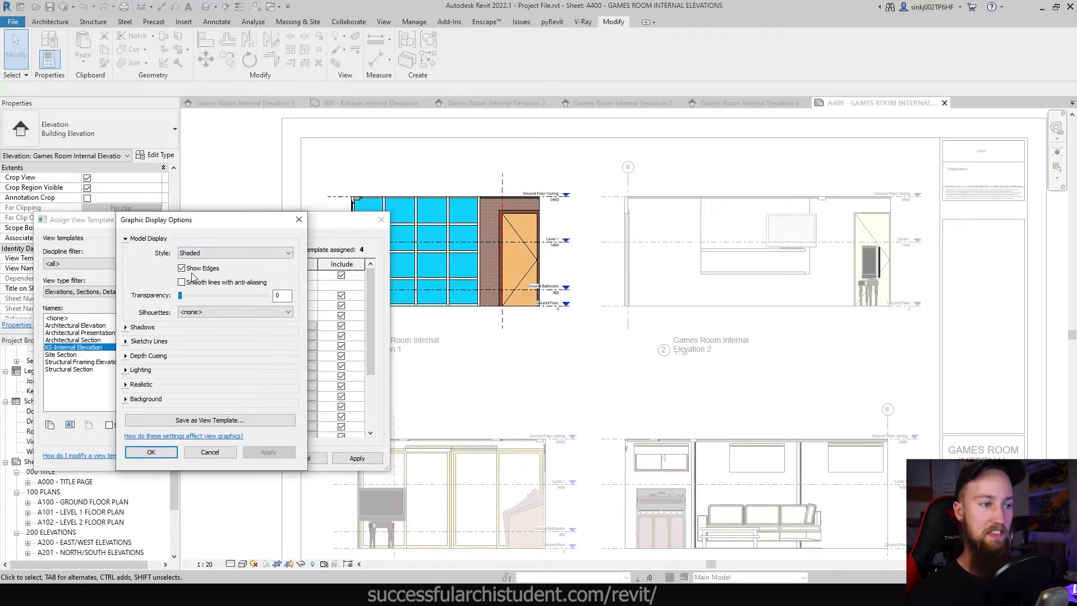
{"action": "left_click", "coordinate": [206, 255]}
{"action": "left_click", "coordinate": [197, 270]}
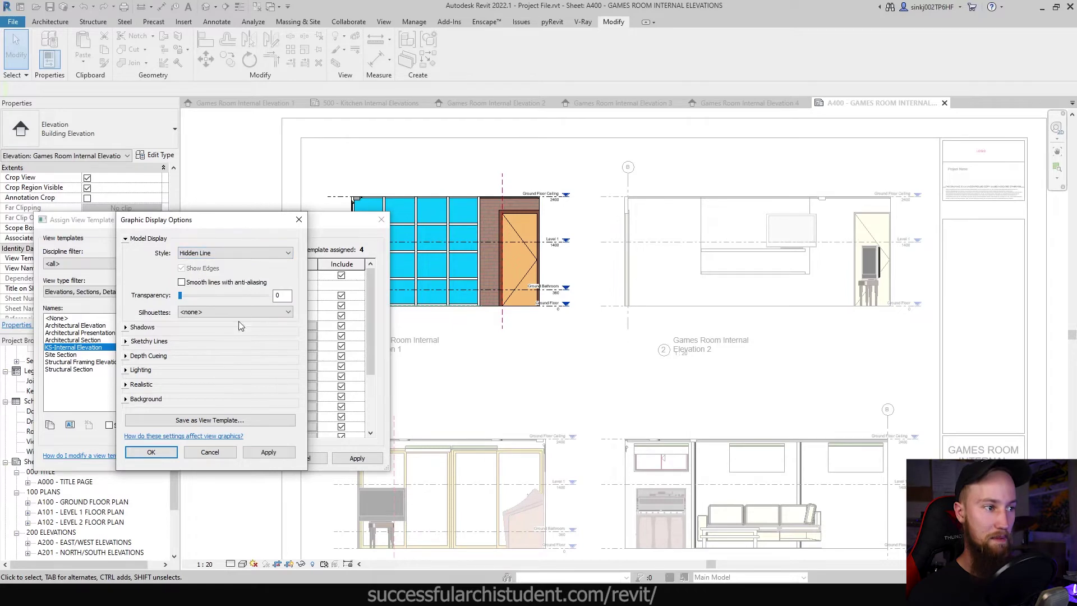
{"action": "left_click", "coordinate": [268, 456]}
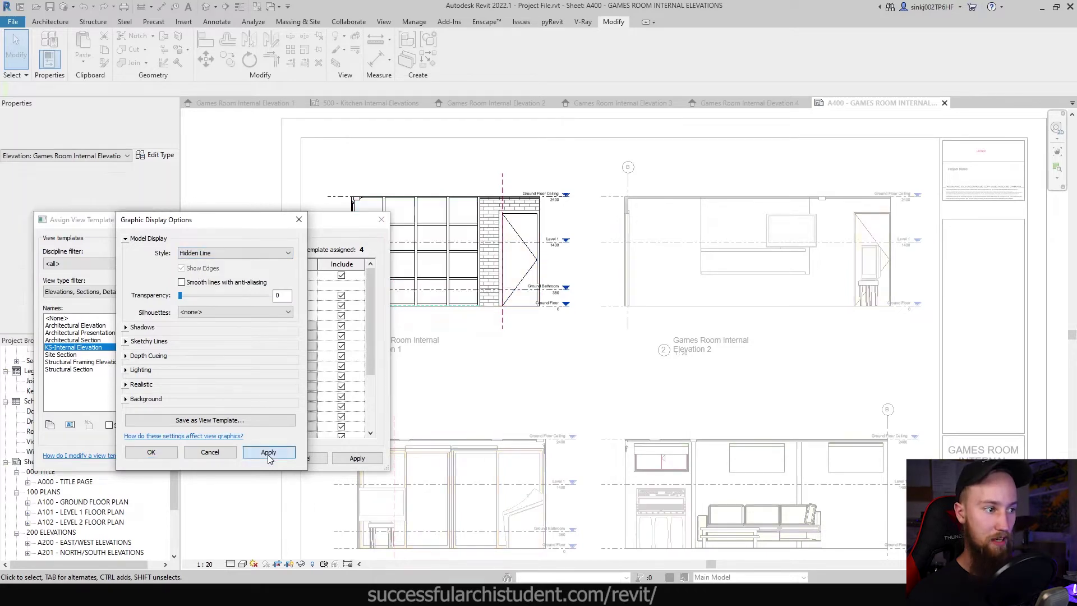
{"action": "left_click", "coordinate": [151, 453]}
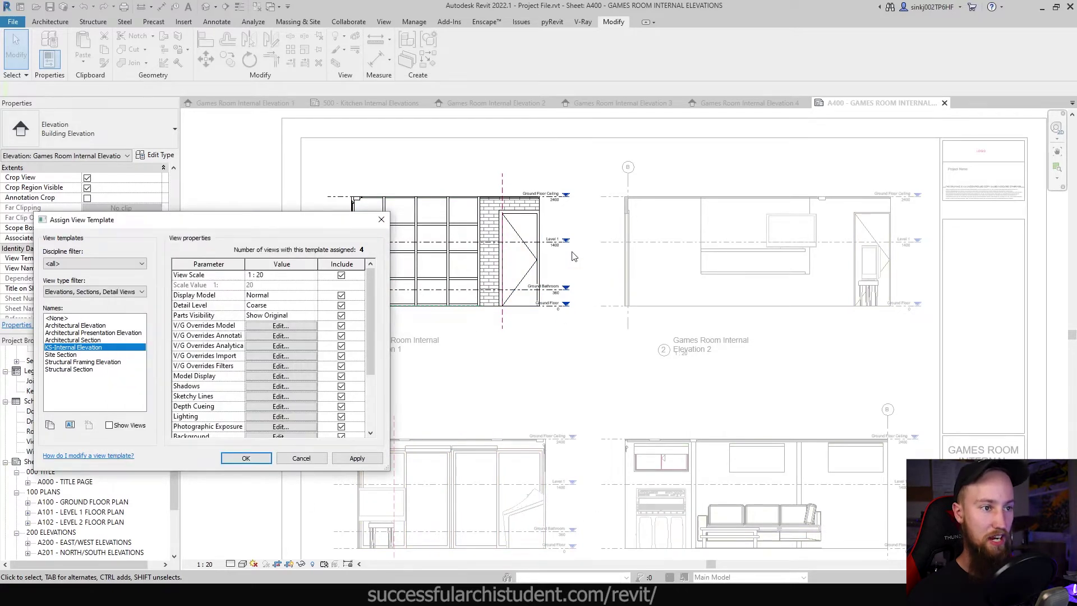
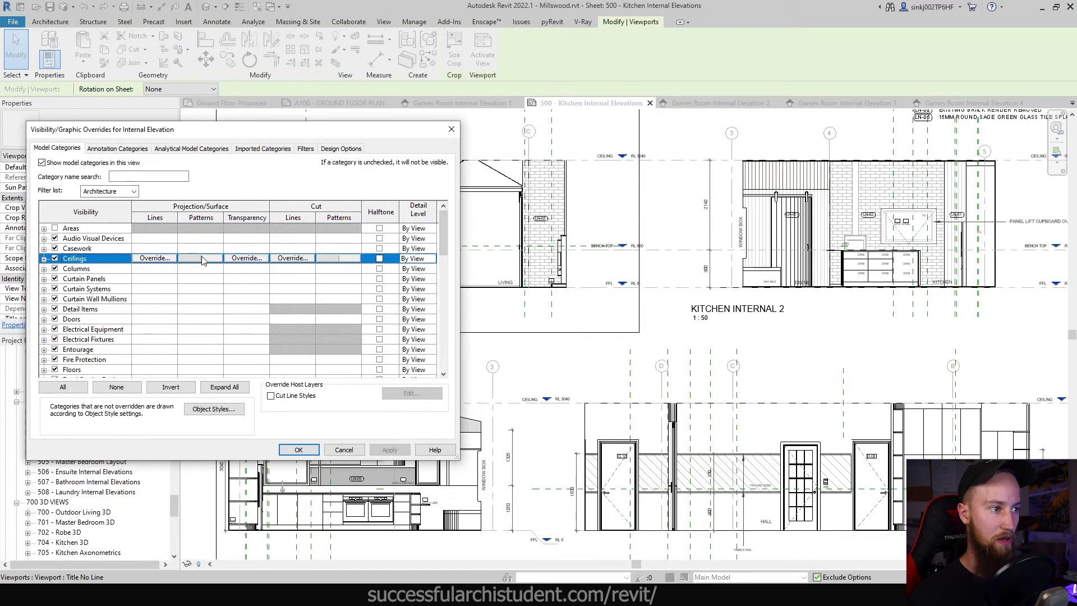
Step: Examine the model category overrides of the kitchen elevation's Internal Elevation template, including the surface pattern overrides for Ceilings and Walls
{"action": "left_click", "coordinate": [200, 260]}
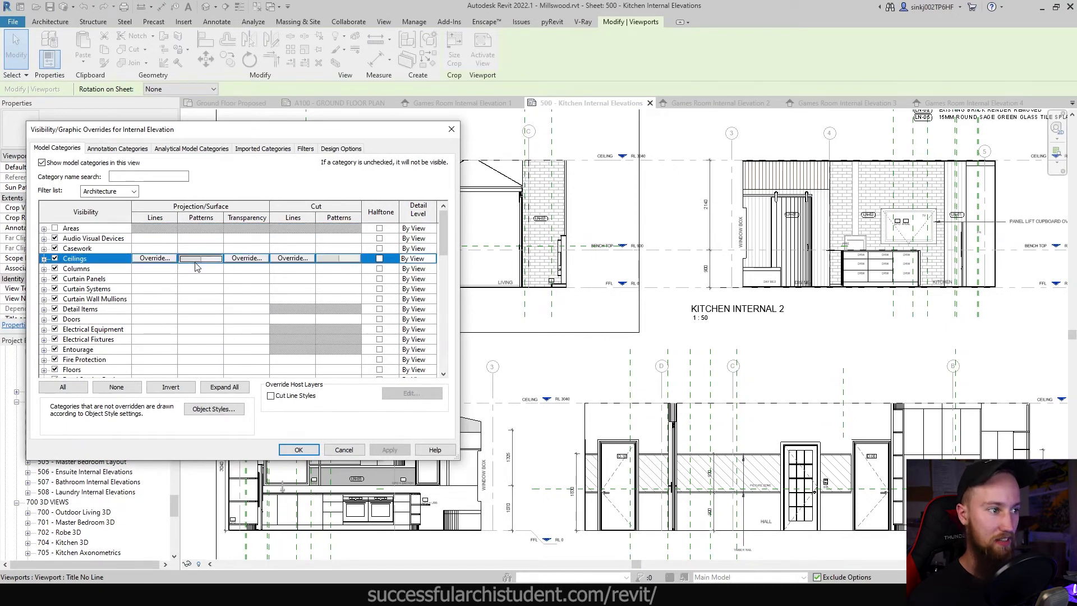
{"action": "left_click", "coordinate": [202, 259]}
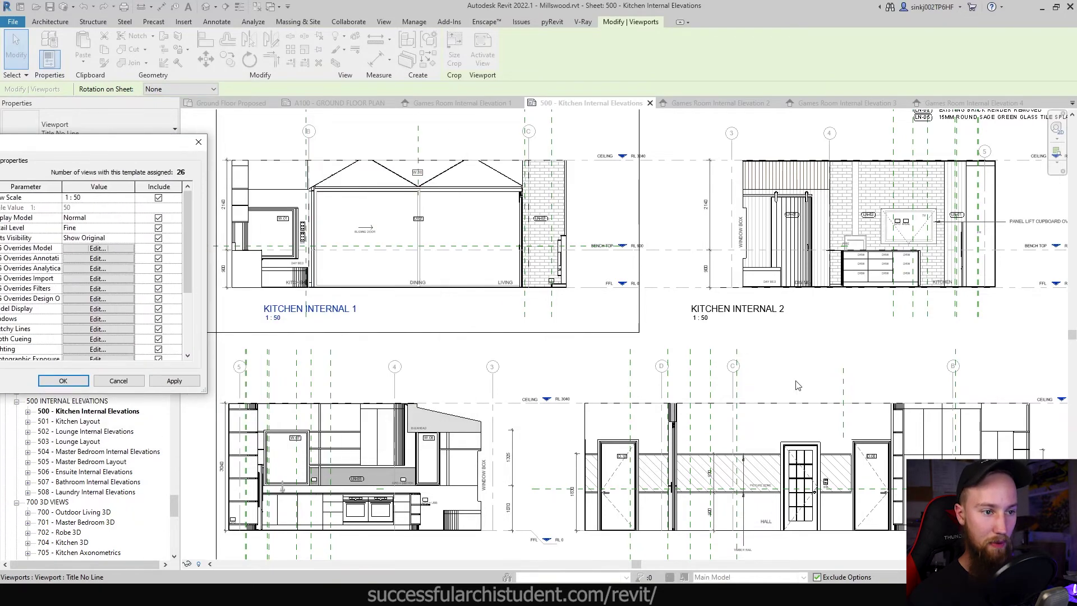
{"action": "left_click_drag", "start_coordinate": [141, 152], "coordinate": [332, 164]}
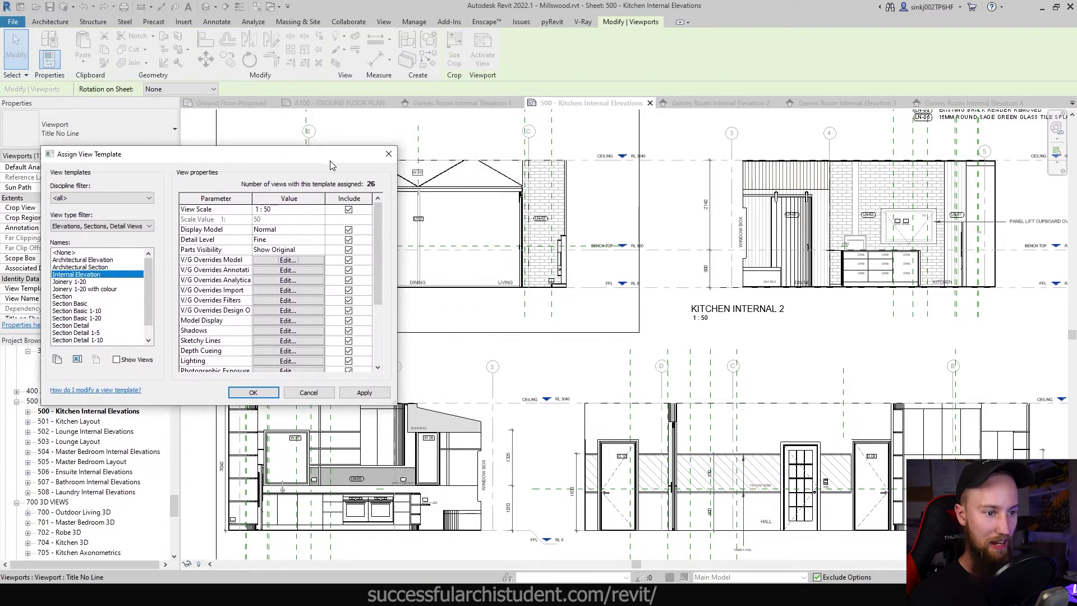
{"action": "left_click", "coordinate": [287, 259]}
{"action": "scroll", "coordinate": [440, 246], "scroll_direction": "down", "scroll_amount": 4}
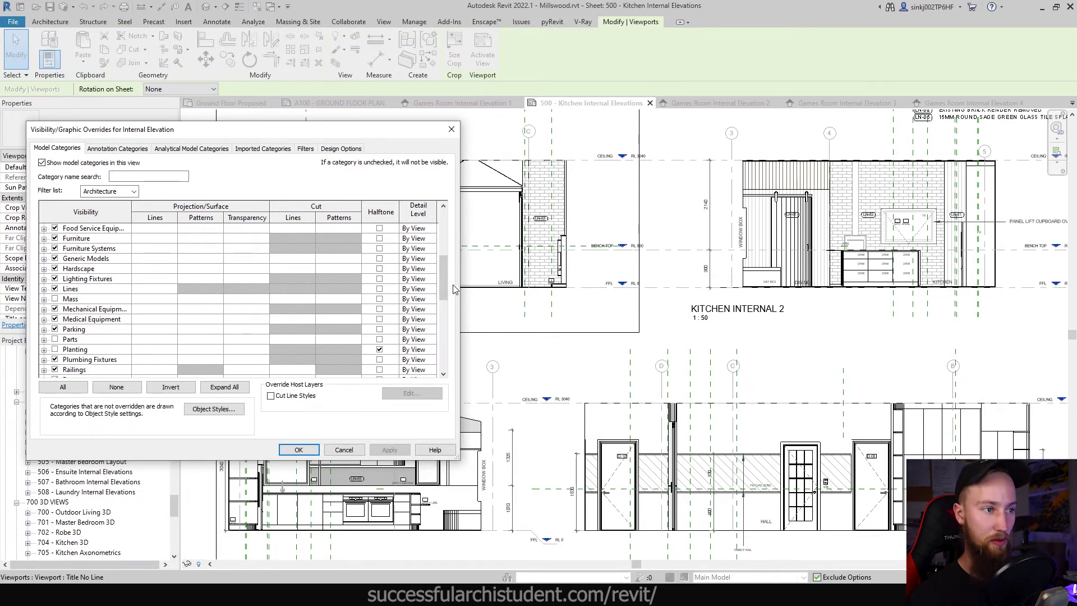
{"action": "left_click_drag", "start_coordinate": [442, 283], "coordinate": [443, 350]}
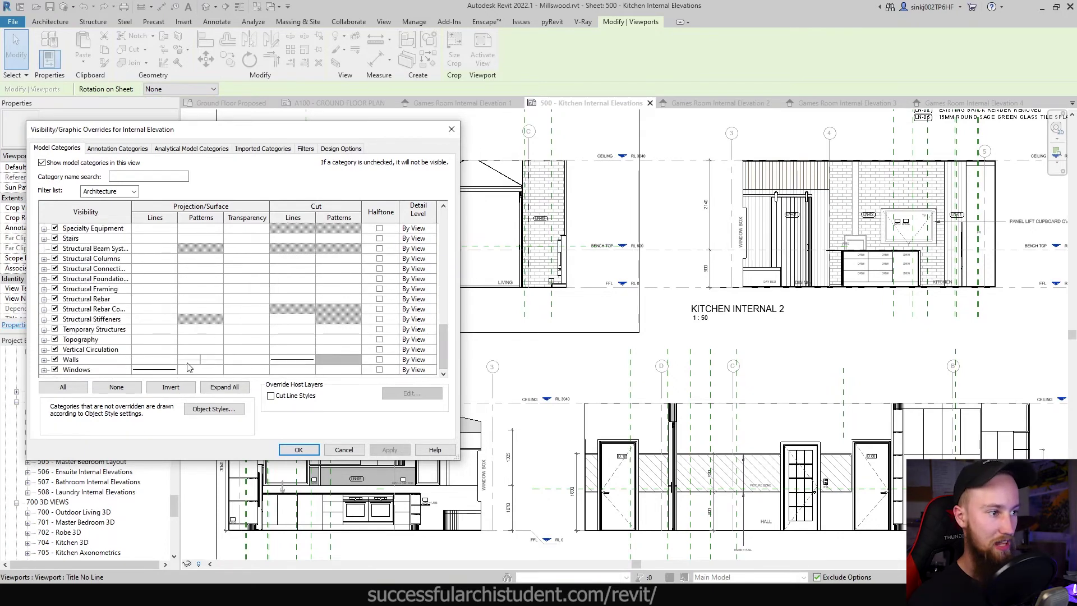
{"action": "left_click", "coordinate": [189, 361]}
{"action": "left_click", "coordinate": [192, 362]}
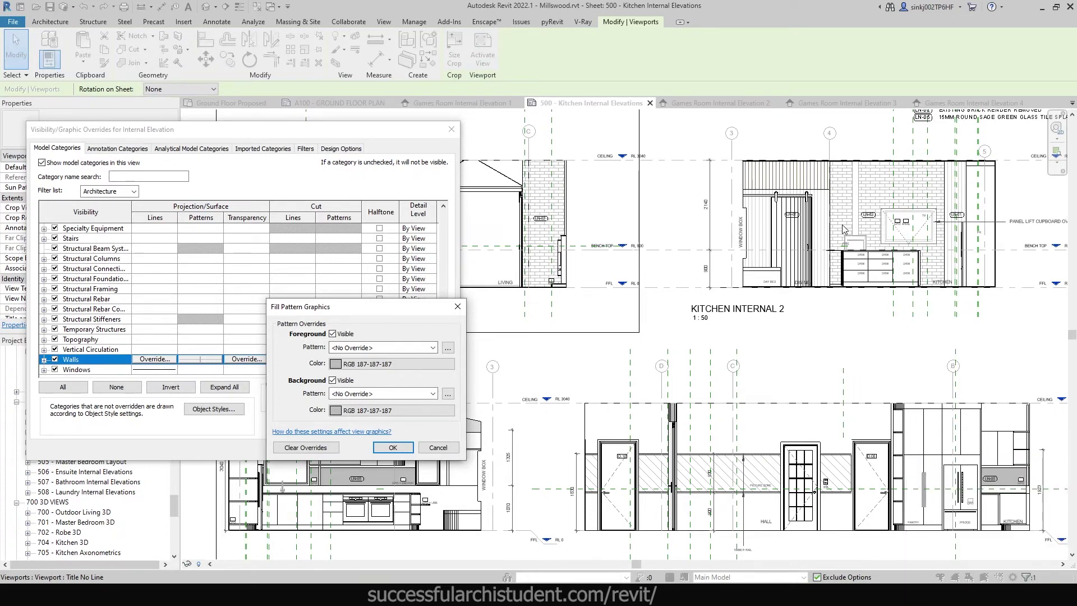
{"action": "key", "text": "Return"}
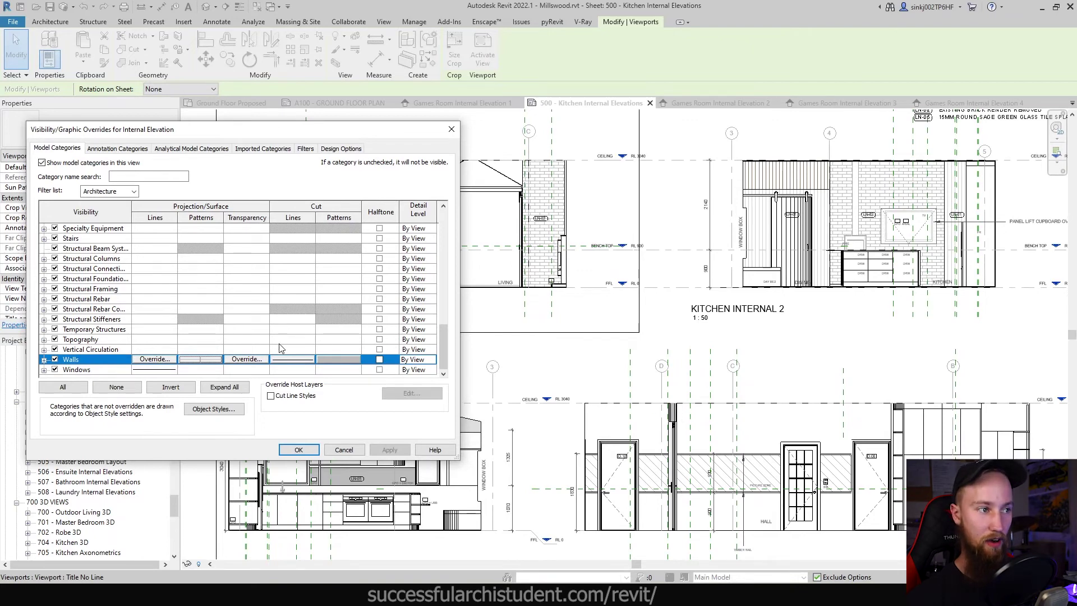
Step: Review the annotation category visibility and halftone settings of the Internal Elevation template, down to Grids and Levels
{"action": "left_click", "coordinate": [123, 148]}
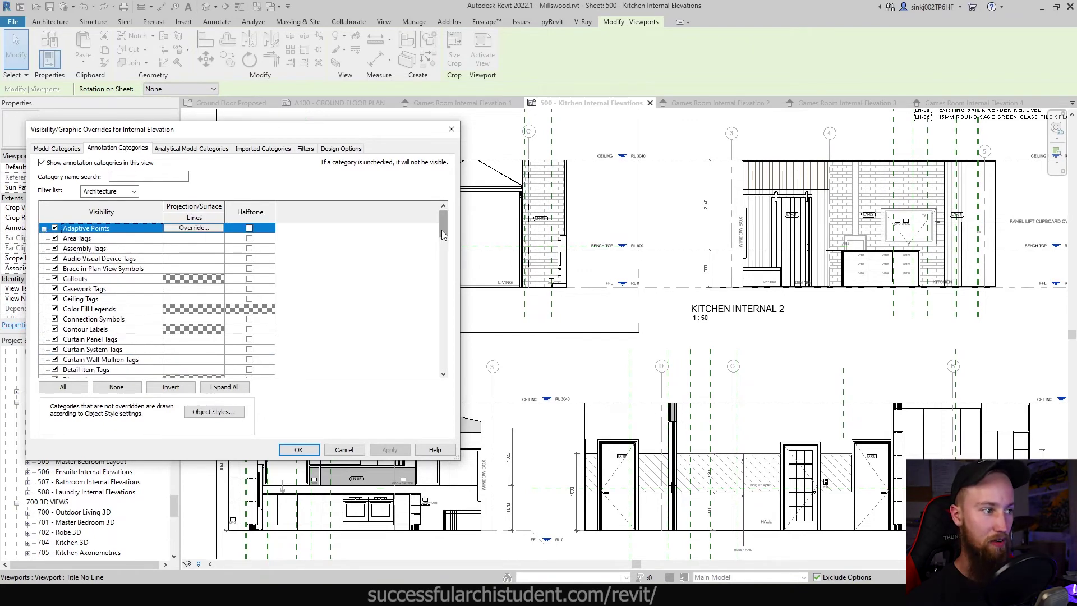
{"action": "left_click_drag", "start_coordinate": [441, 230], "coordinate": [441, 256]}
{"action": "scroll", "coordinate": [205, 337], "scroll_direction": "down", "scroll_amount": 2}
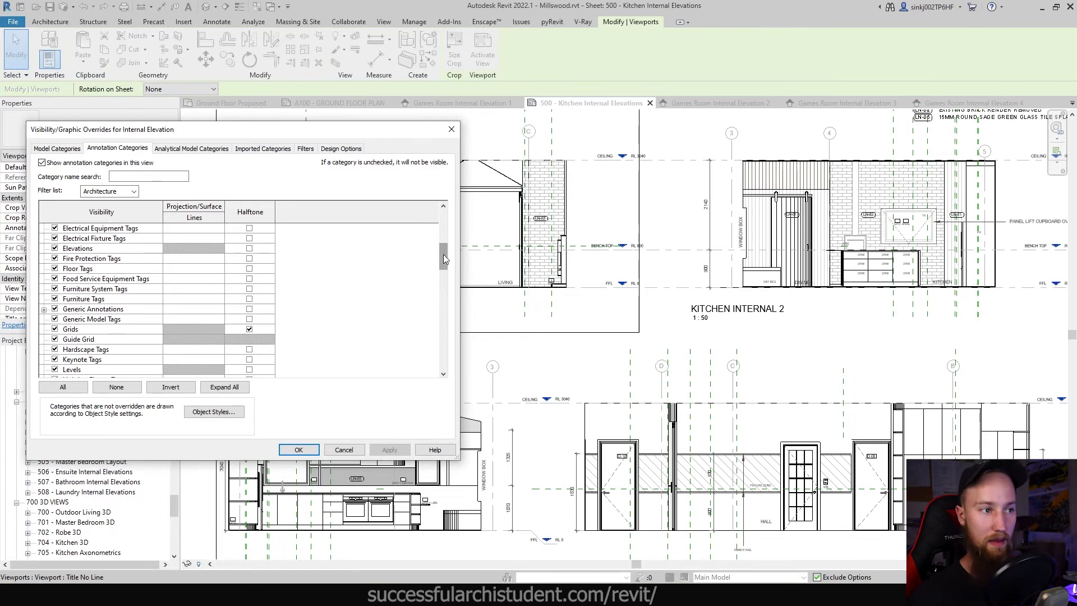
{"action": "left_click_drag", "start_coordinate": [444, 254], "coordinate": [444, 265]}
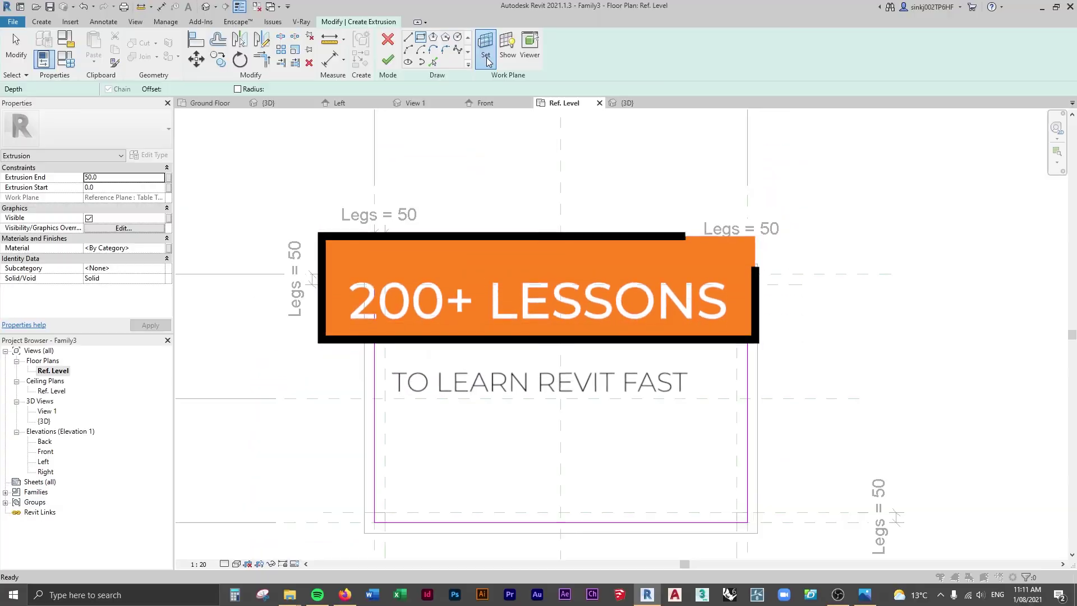
{"action": "left_click", "coordinate": [486, 56]}
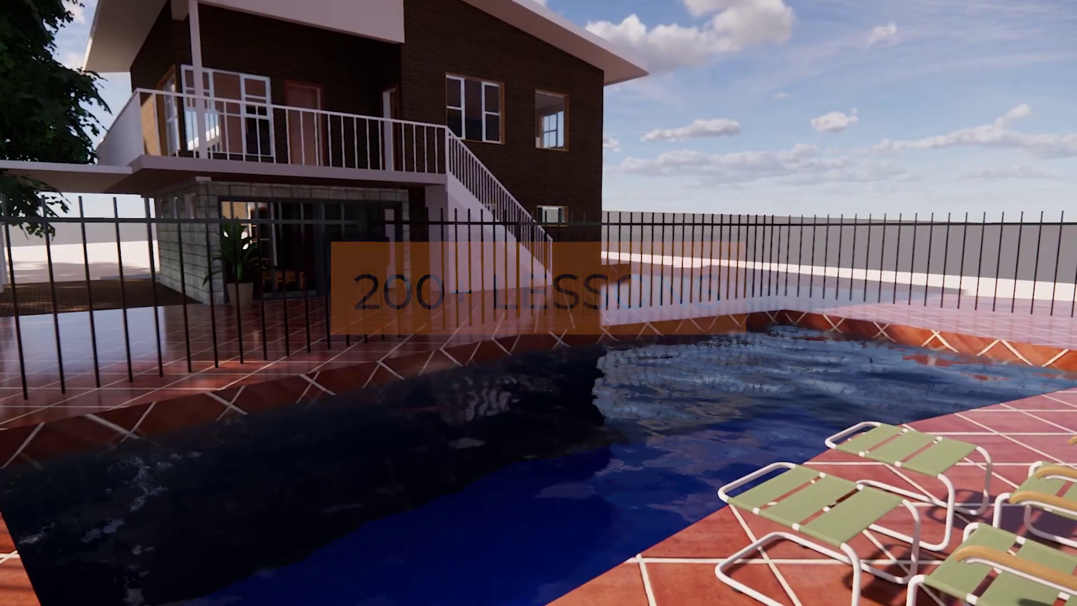